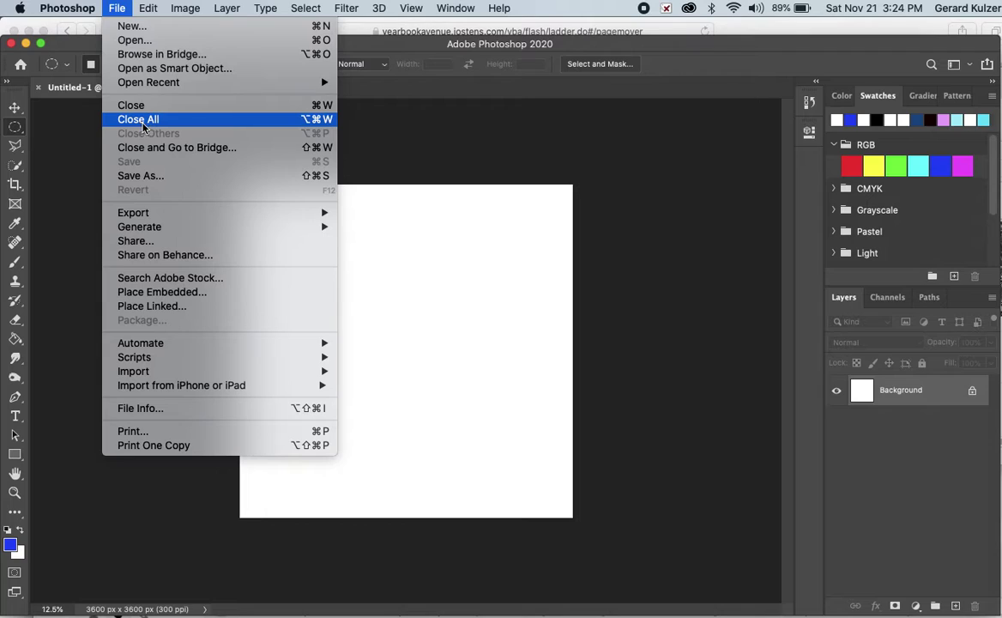
Start loading files into a stack, with Folder as the source type.
{"action": "mouse_move", "coordinate": [170, 362]}
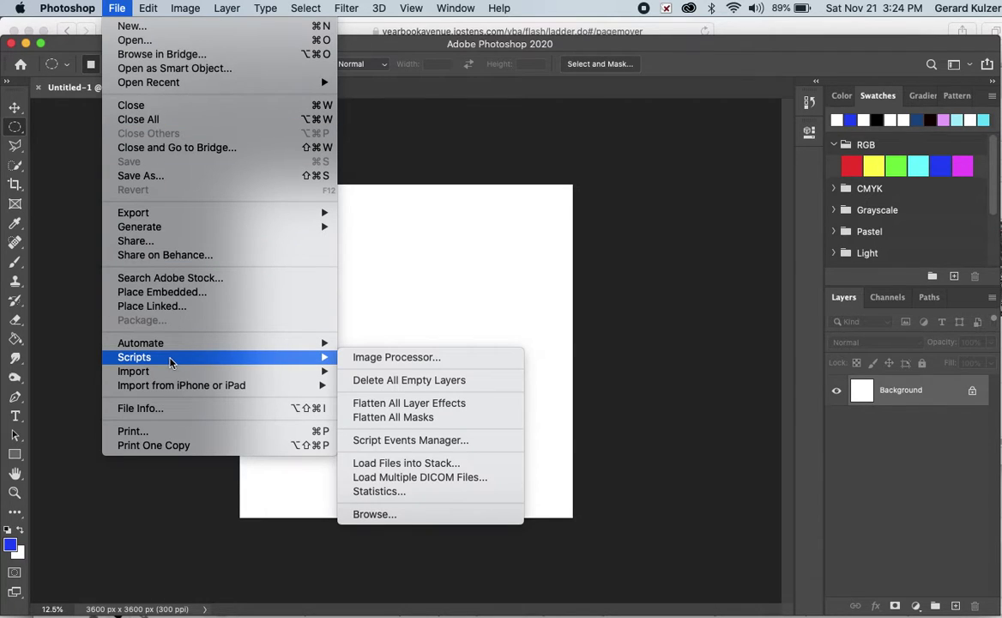
{"action": "left_click", "coordinate": [388, 463]}
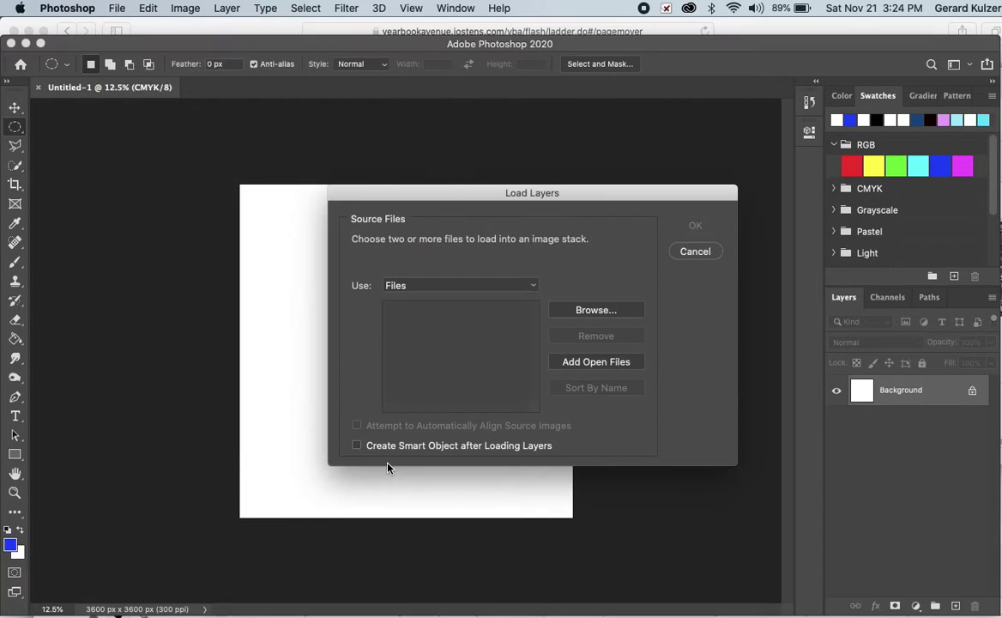
{"action": "left_click", "coordinate": [463, 286]}
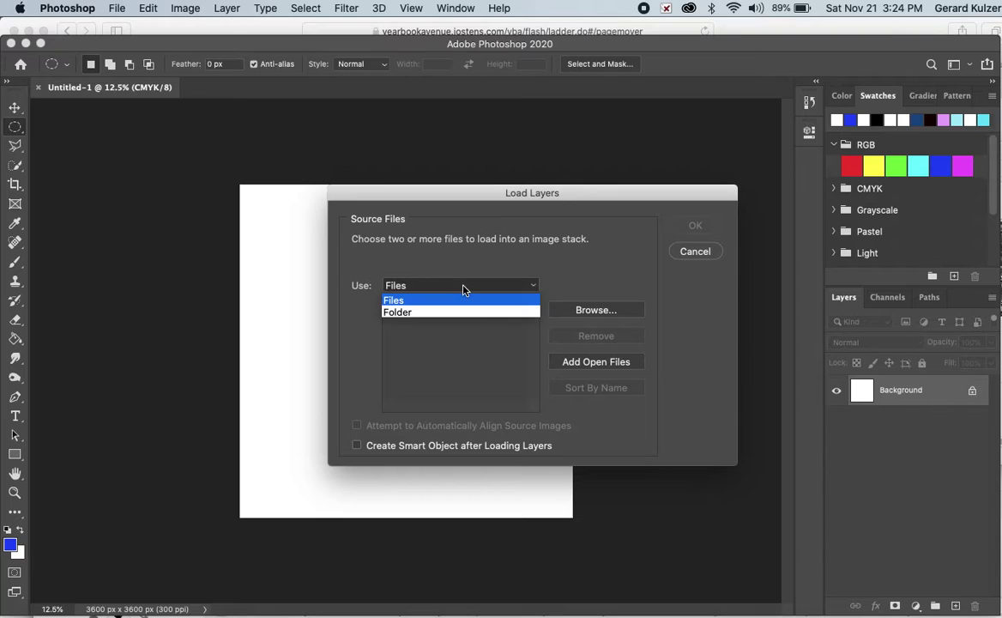
{"action": "left_click", "coordinate": [411, 313]}
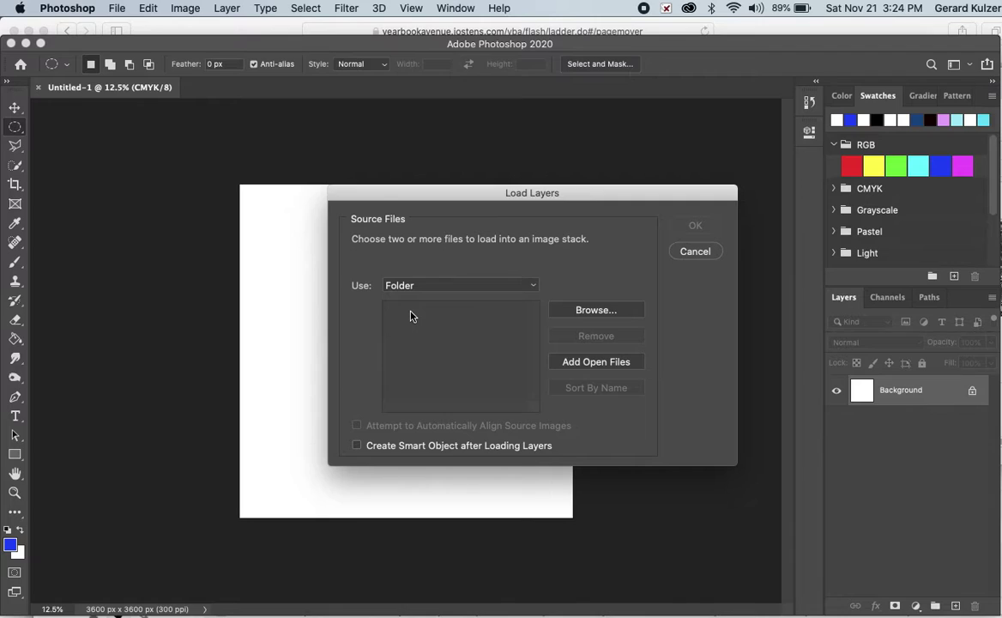
Choose the animframes_s folder inside anim frames on the Desktop and load its images as layers.
{"action": "left_click", "coordinate": [598, 311]}
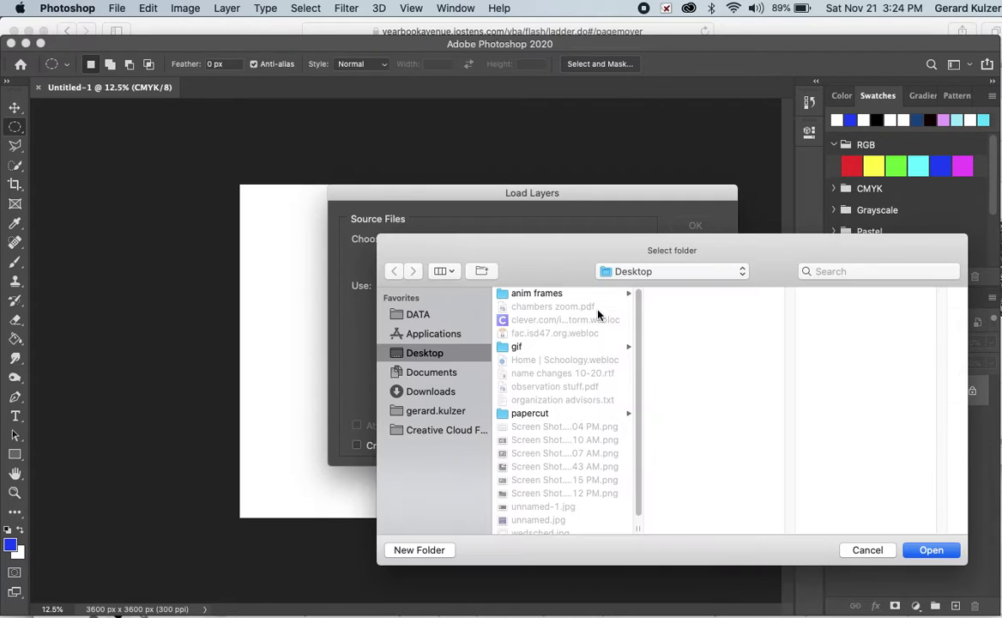
{"action": "left_click", "coordinate": [533, 349]}
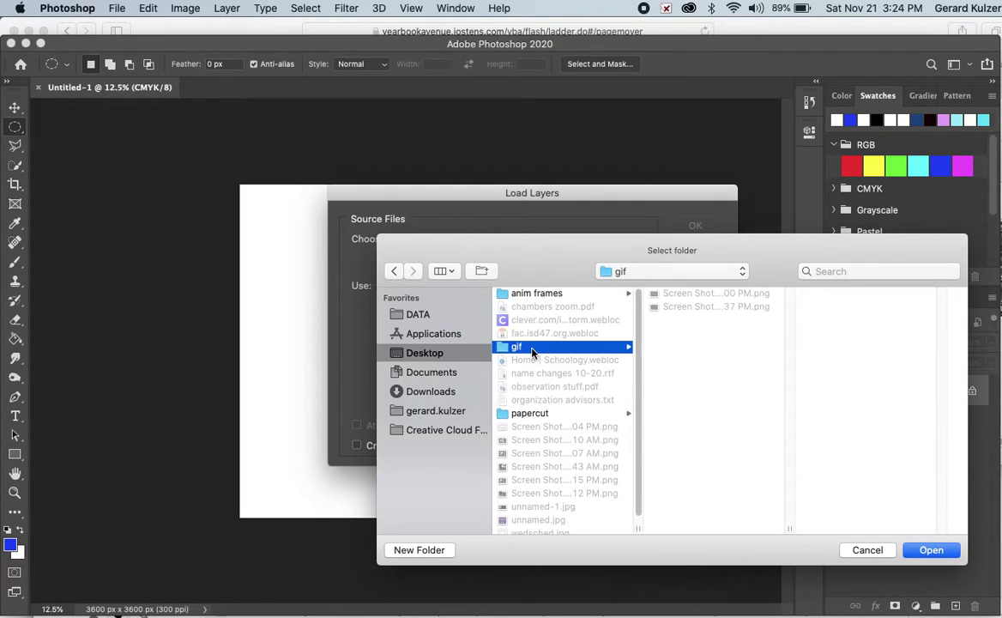
{"action": "scroll", "coordinate": [564, 369], "scroll_direction": "down", "scroll_amount": 2}
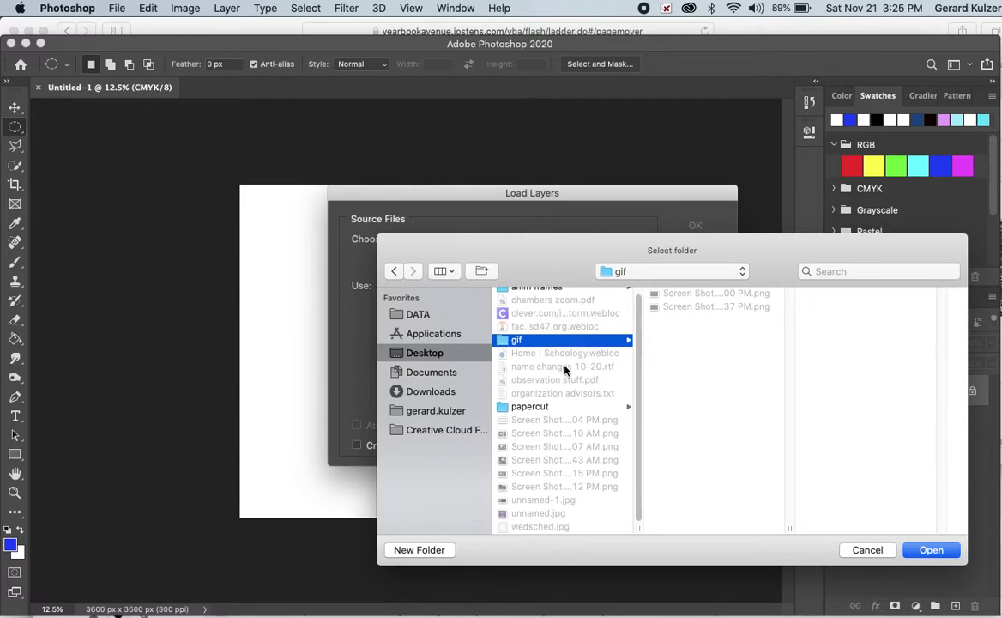
{"action": "scroll", "coordinate": [563, 366], "scroll_direction": "up", "scroll_amount": 2}
{"action": "left_click", "coordinate": [526, 292]}
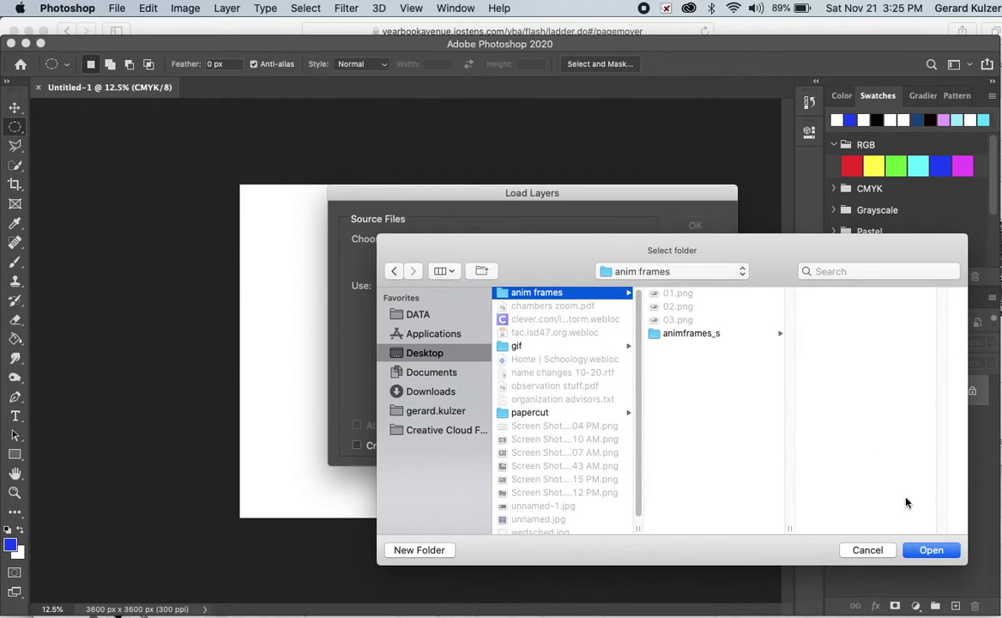
{"action": "left_click", "coordinate": [692, 334]}
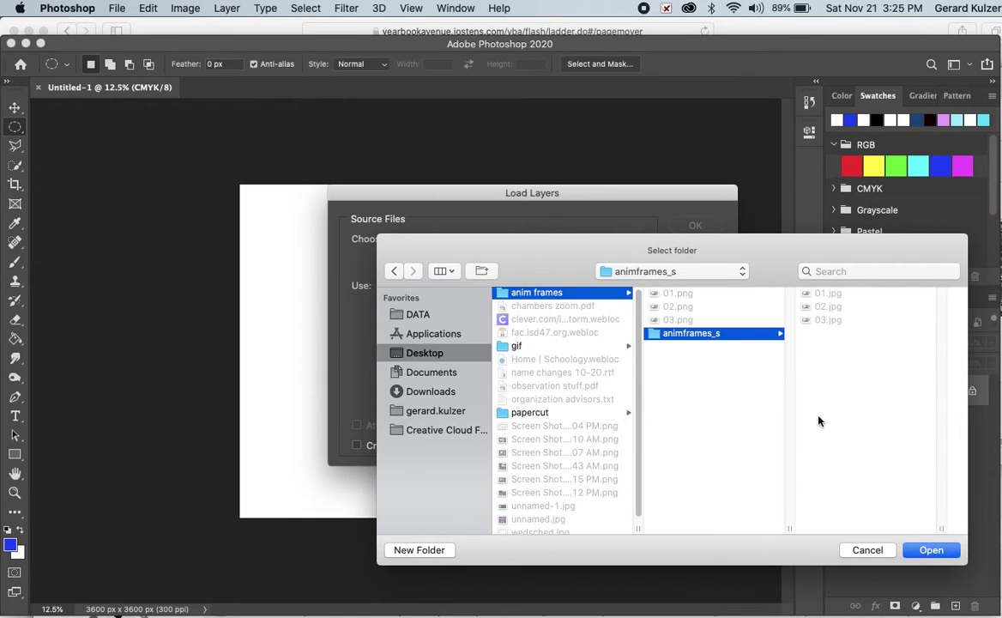
{"action": "left_click", "coordinate": [932, 551]}
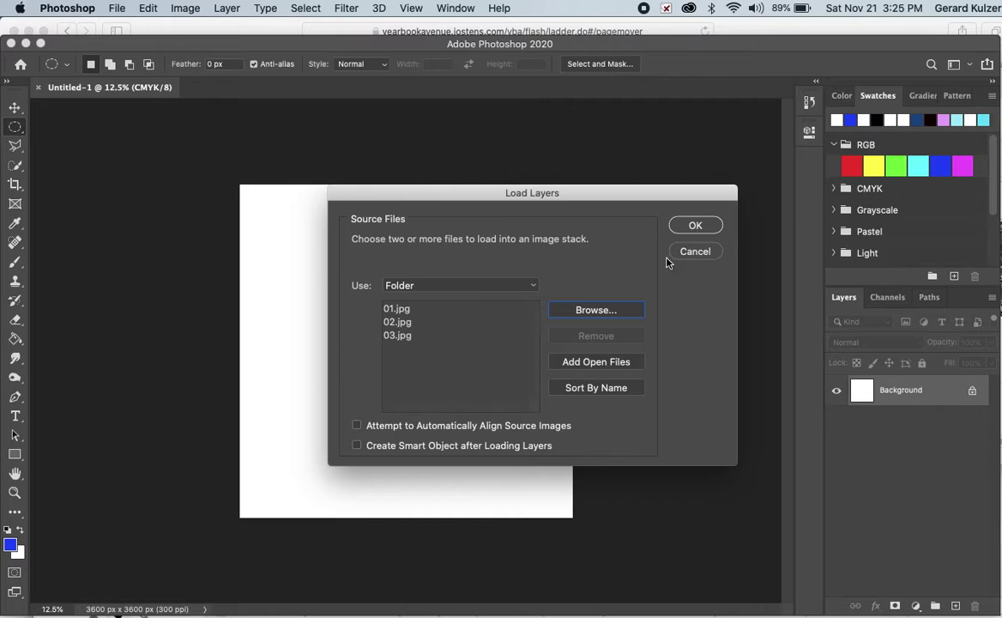
{"action": "left_click", "coordinate": [696, 226]}
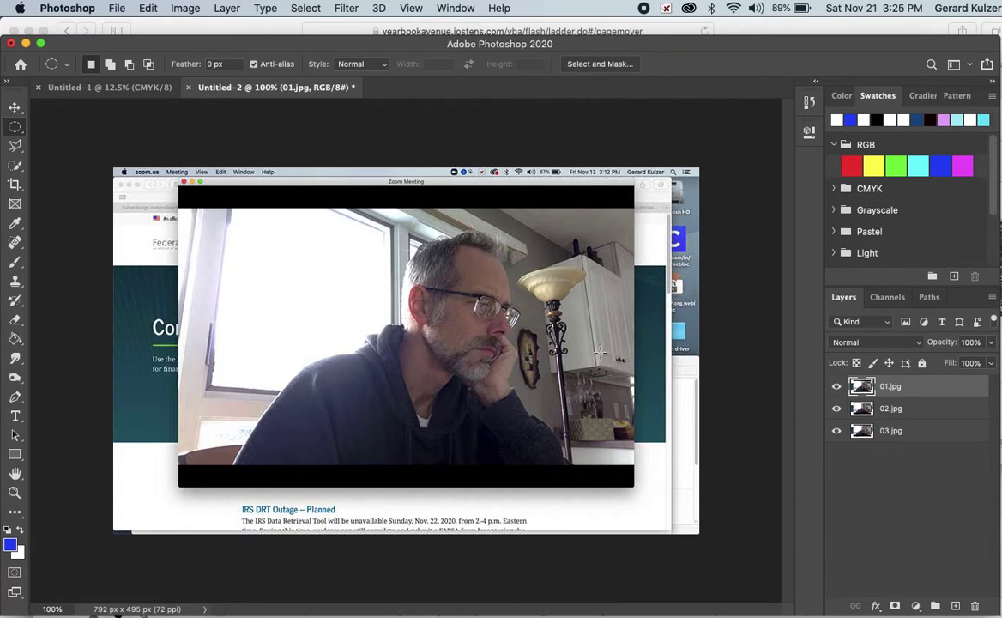
Hide layers 01.jpg and 02.jpg in turn to check each image in the stack, then show both again.
{"action": "left_click", "coordinate": [839, 388]}
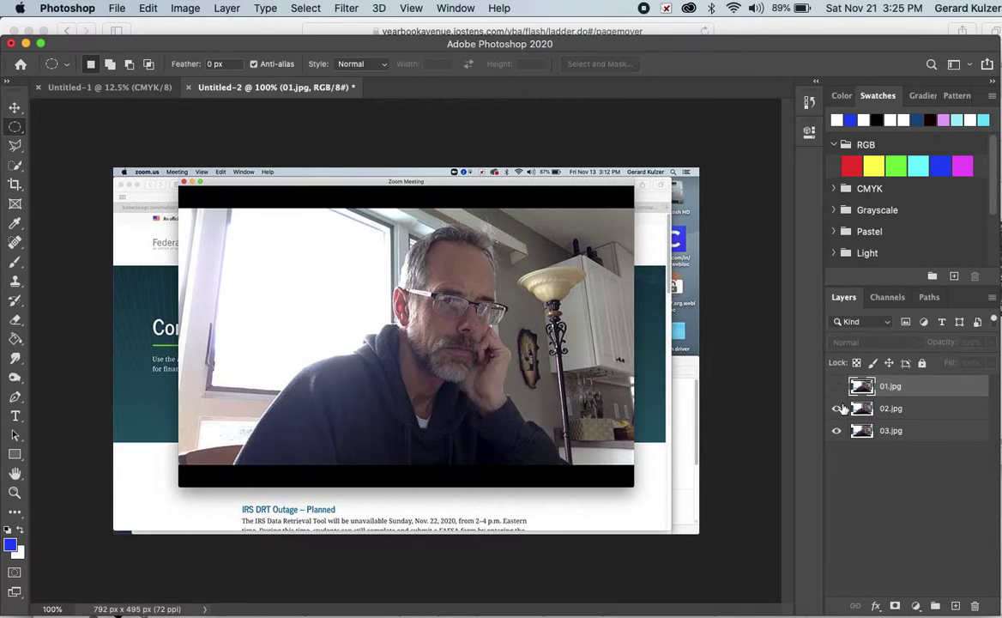
{"action": "left_click", "coordinate": [836, 409]}
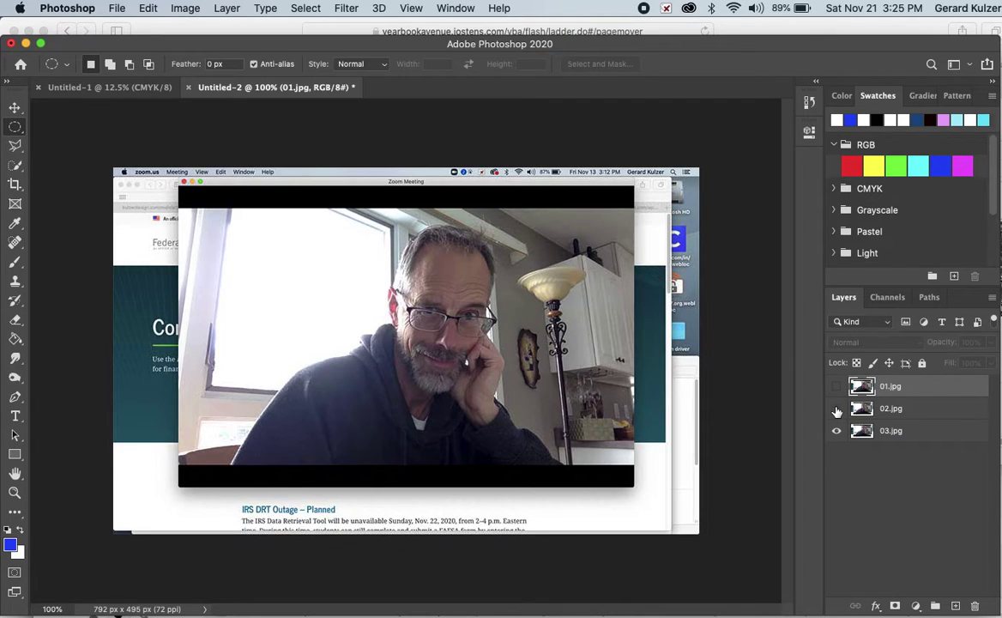
{"action": "left_click", "coordinate": [837, 409]}
{"action": "left_click", "coordinate": [836, 387]}
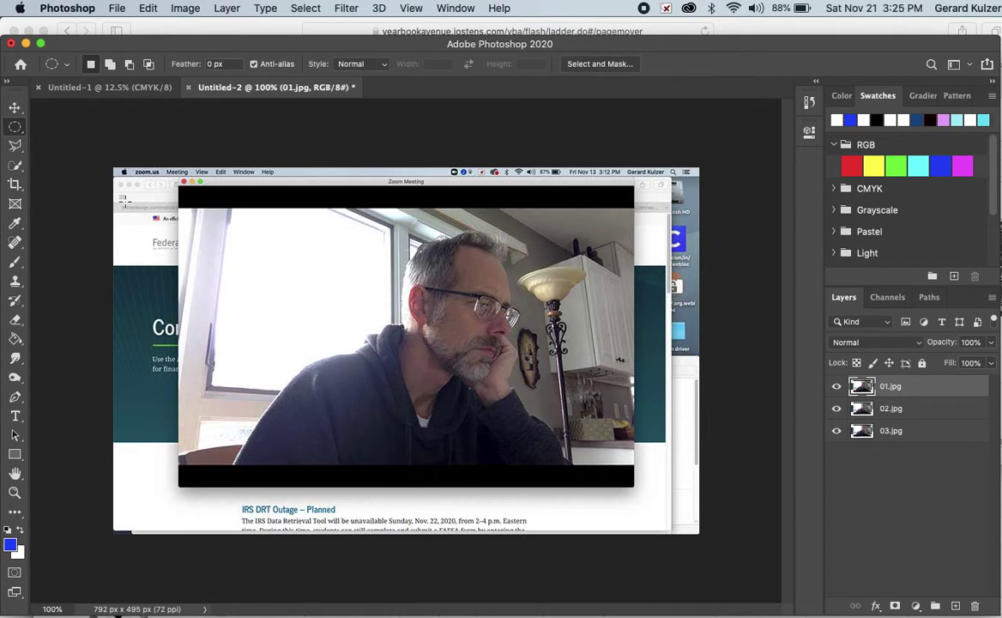
Crop the document to the Zoom Meeting video picture, about 611 by 401 px, removing the surrounding desktop and browser areas.
{"action": "left_click", "coordinate": [14, 182]}
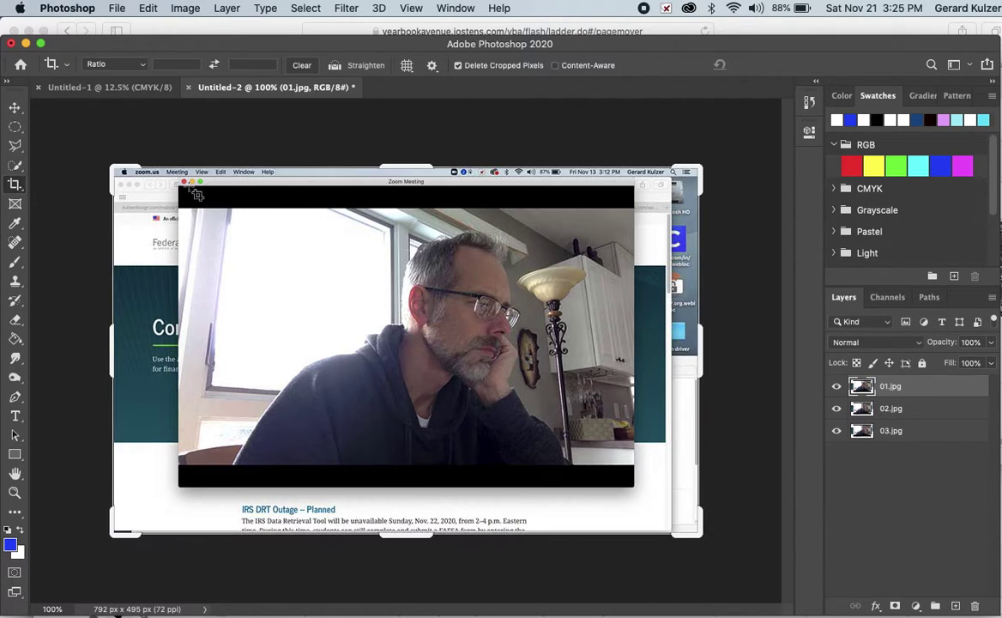
{"action": "left_click_drag", "start_coordinate": [111, 339], "coordinate": [141, 335]}
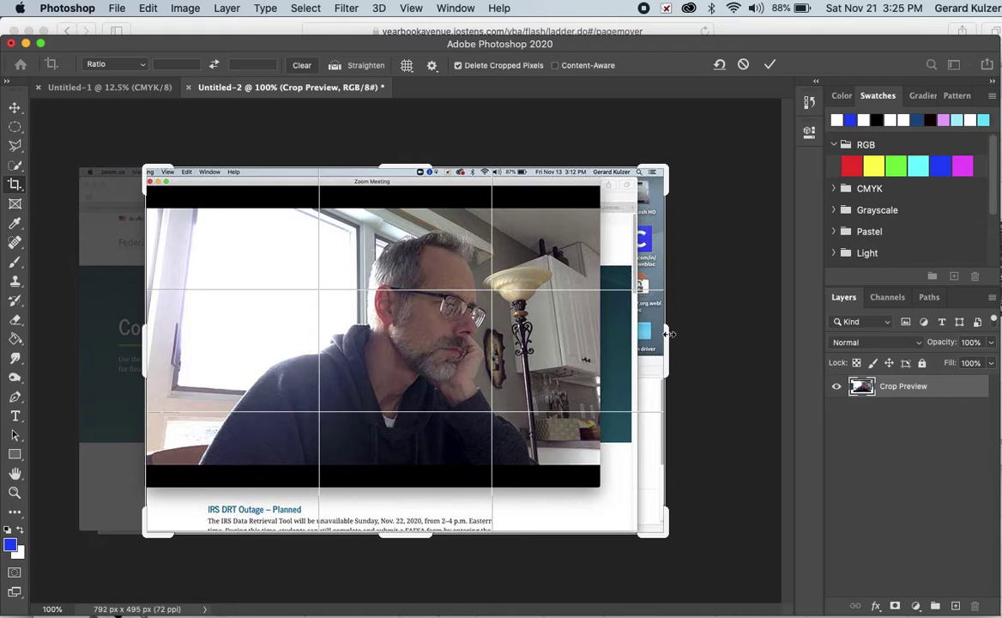
{"action": "left_click_drag", "start_coordinate": [671, 334], "coordinate": [635, 332]}
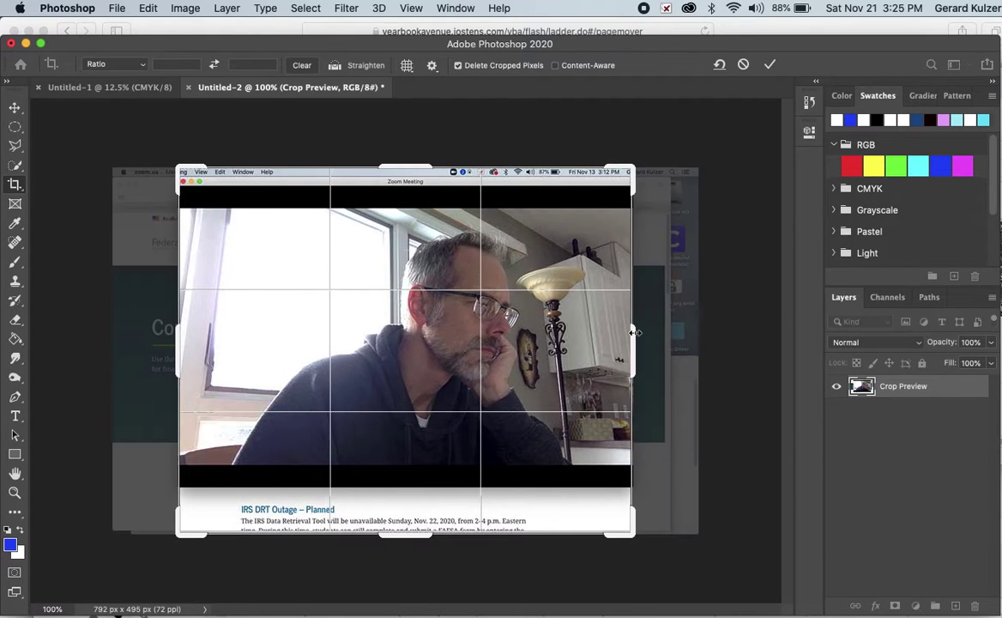
{"action": "left_click_drag", "start_coordinate": [395, 165], "coordinate": [417, 176]}
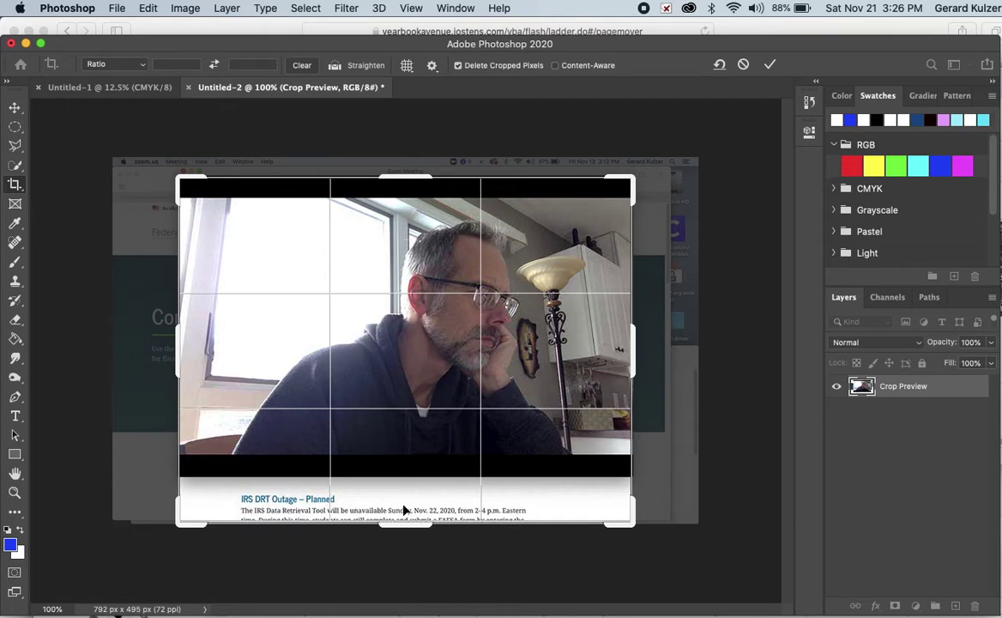
{"action": "left_click_drag", "start_coordinate": [402, 522], "coordinate": [403, 497]}
{"action": "key", "text": "Return"}
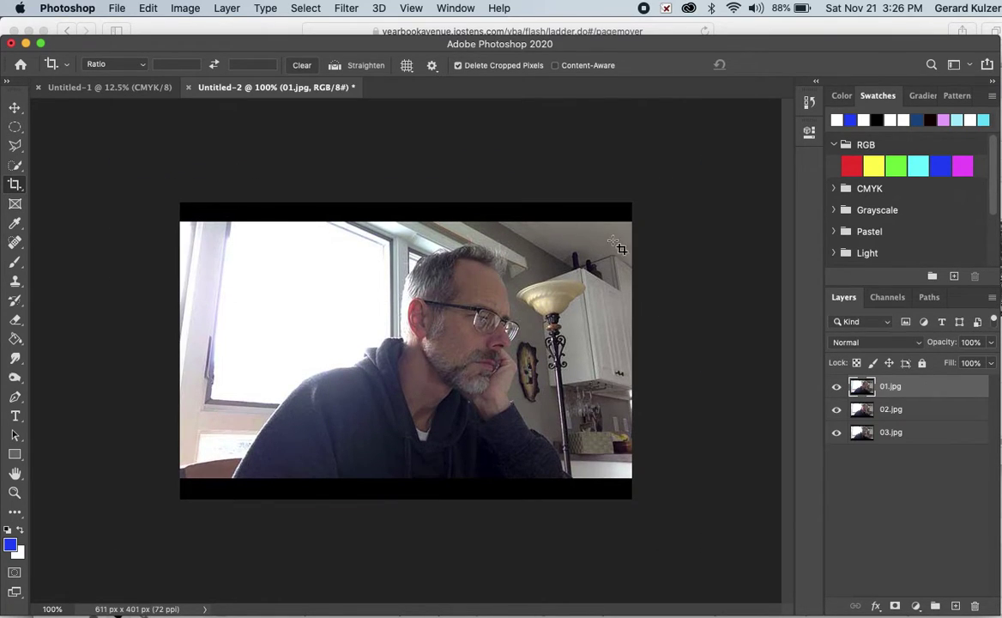
Resize the whole image to a width of 6 inches, keeping its proportions.
{"action": "left_click", "coordinate": [172, 9]}
{"action": "left_click", "coordinate": [206, 123]}
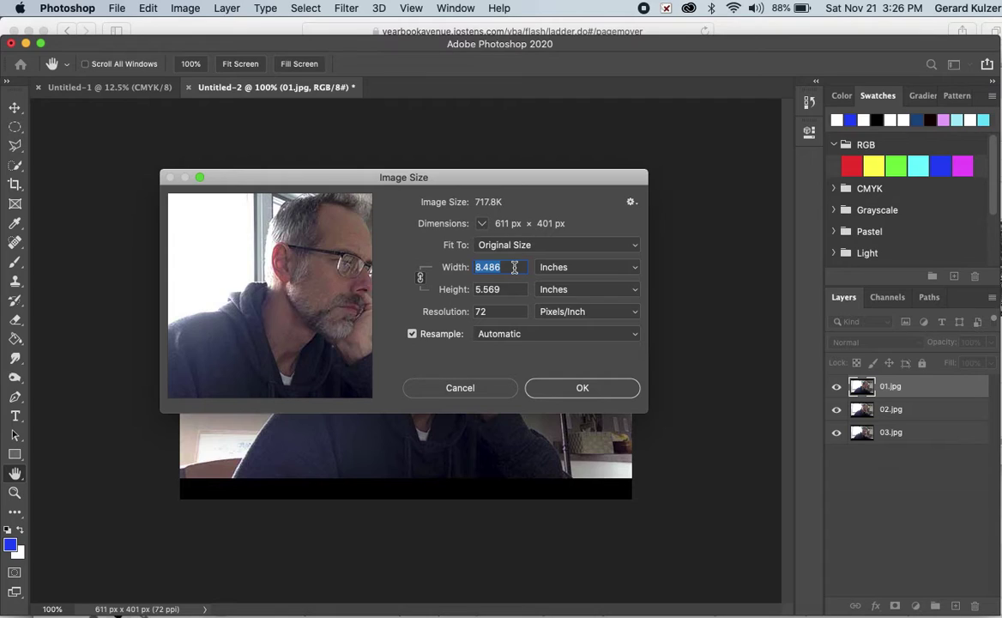
{"action": "type", "text": "6"}
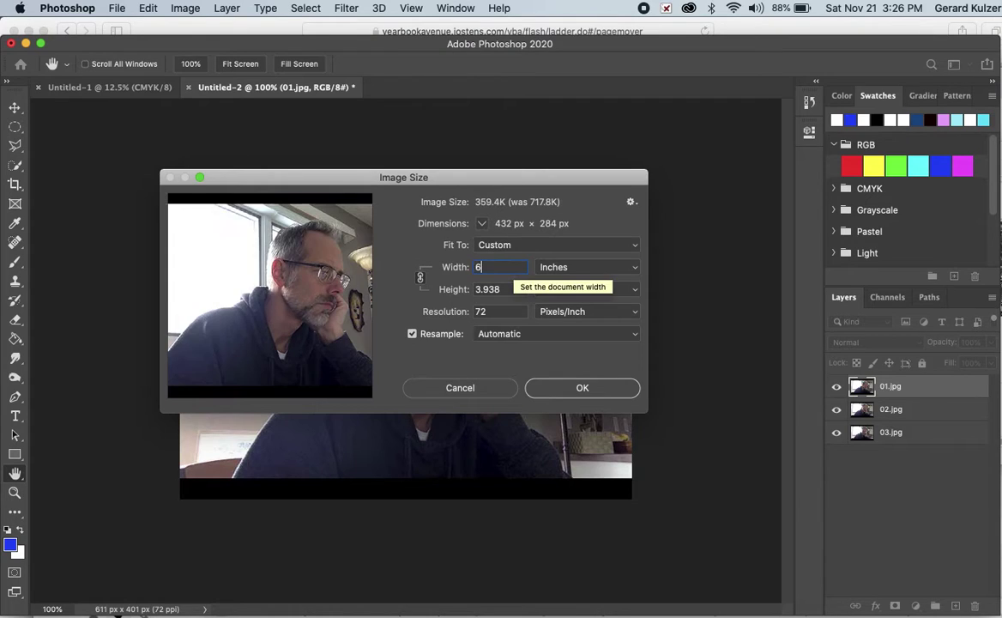
{"action": "left_click", "coordinate": [555, 392]}
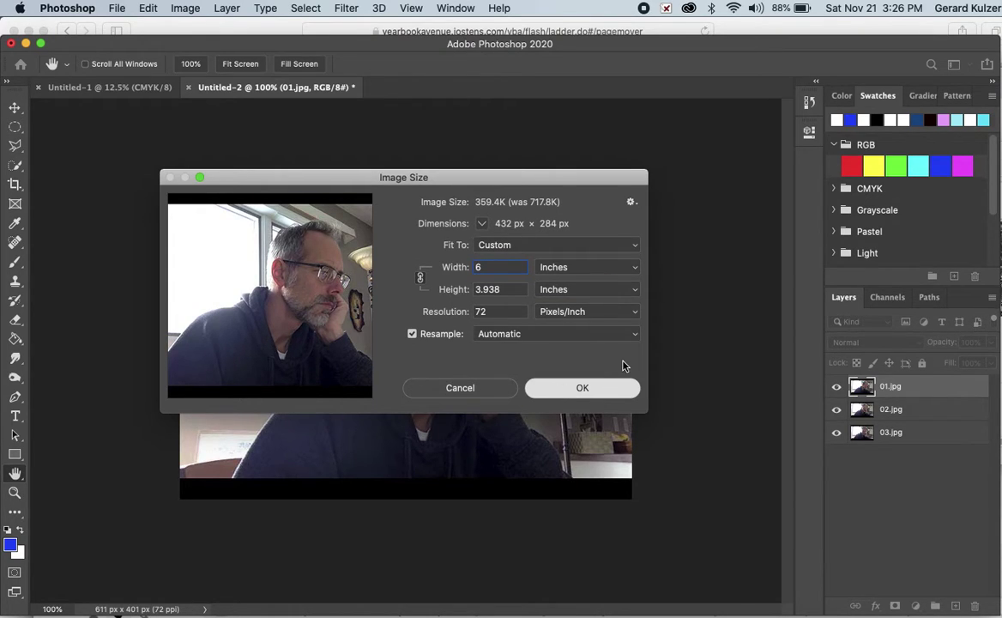
{"action": "key", "text": "c"}
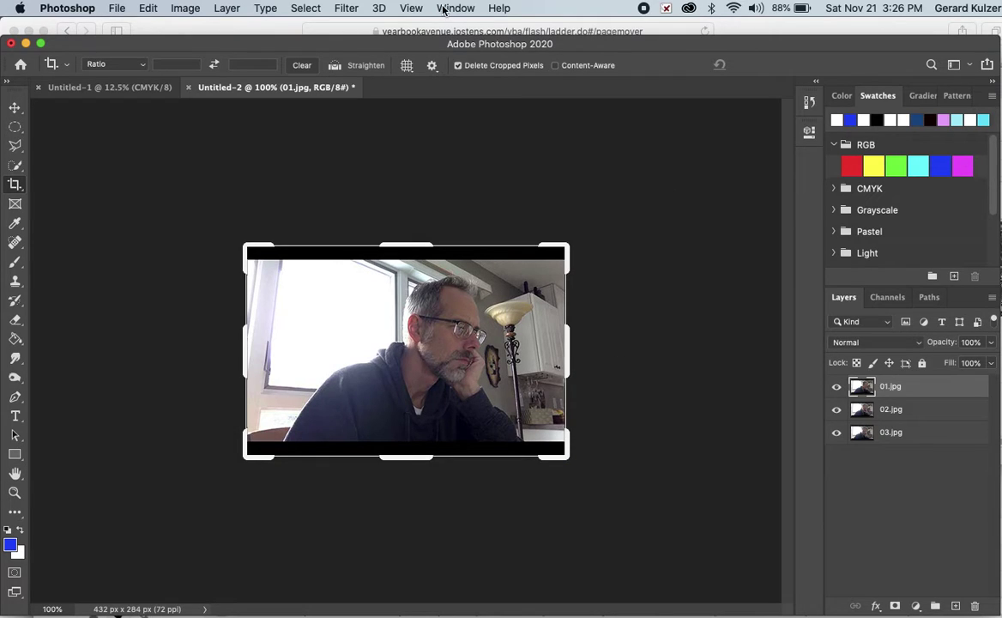
Show the Timeline and create a frame animation from the document.
{"action": "left_click", "coordinate": [447, 10]}
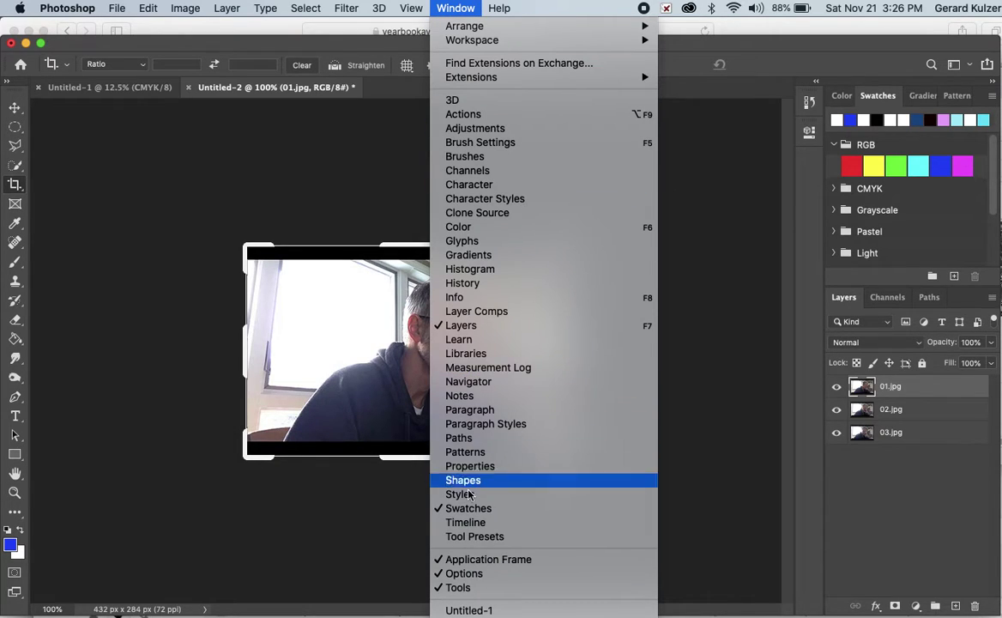
{"action": "left_click", "coordinate": [463, 523]}
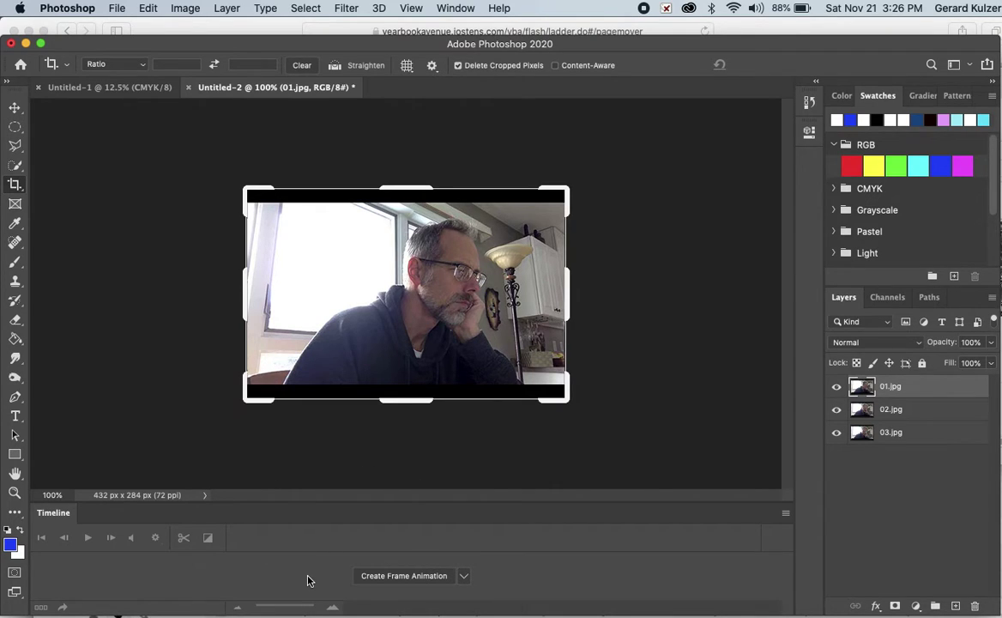
{"action": "left_click", "coordinate": [403, 576]}
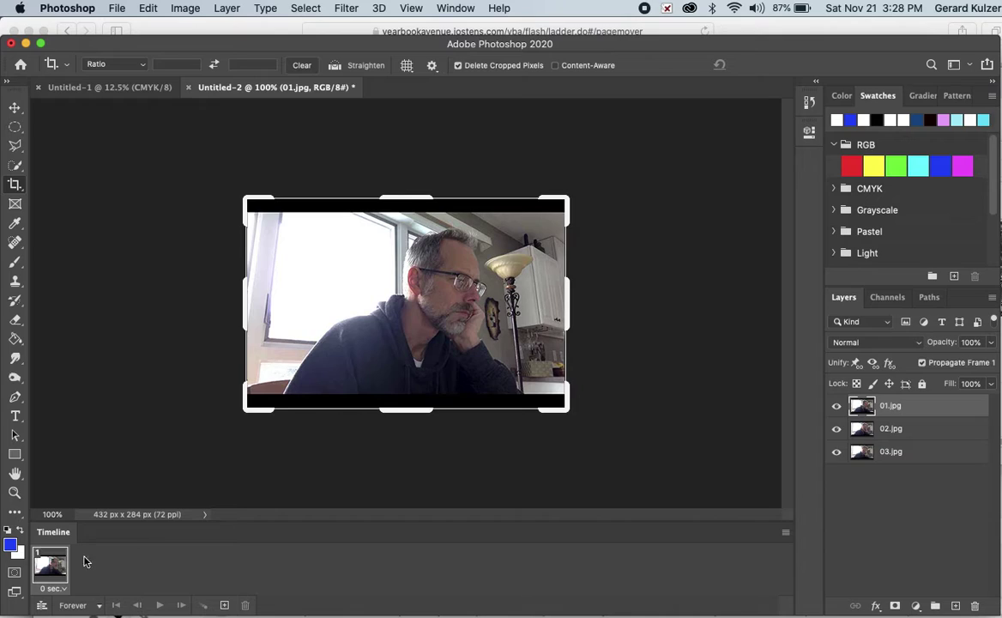
Add a second frame with layer 01.jpg hidden and a third with 02.jpg hidden too, and preview the animation.
{"action": "left_click", "coordinate": [224, 606]}
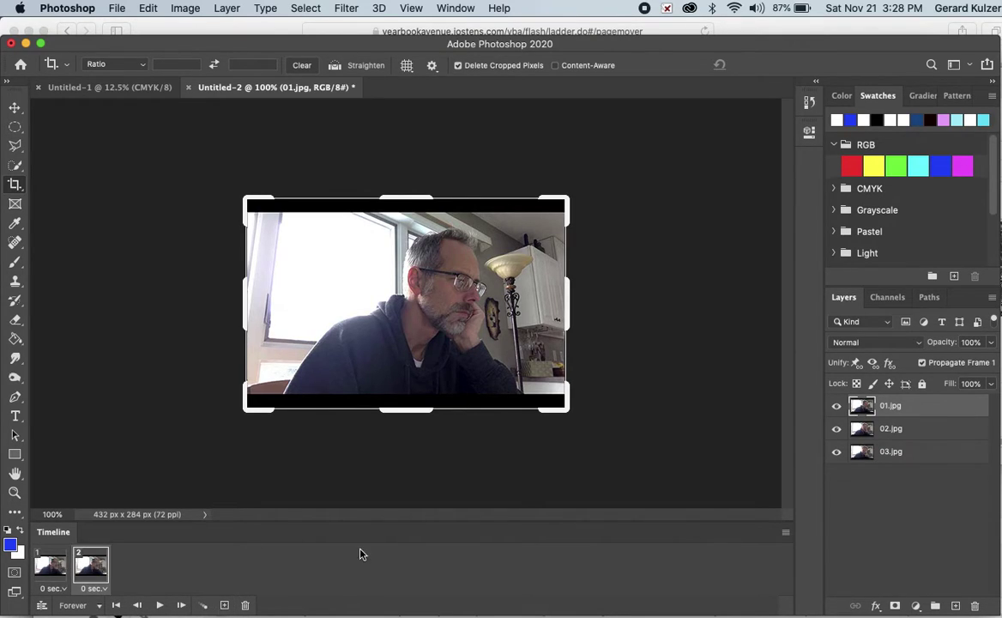
{"action": "left_click", "coordinate": [837, 406]}
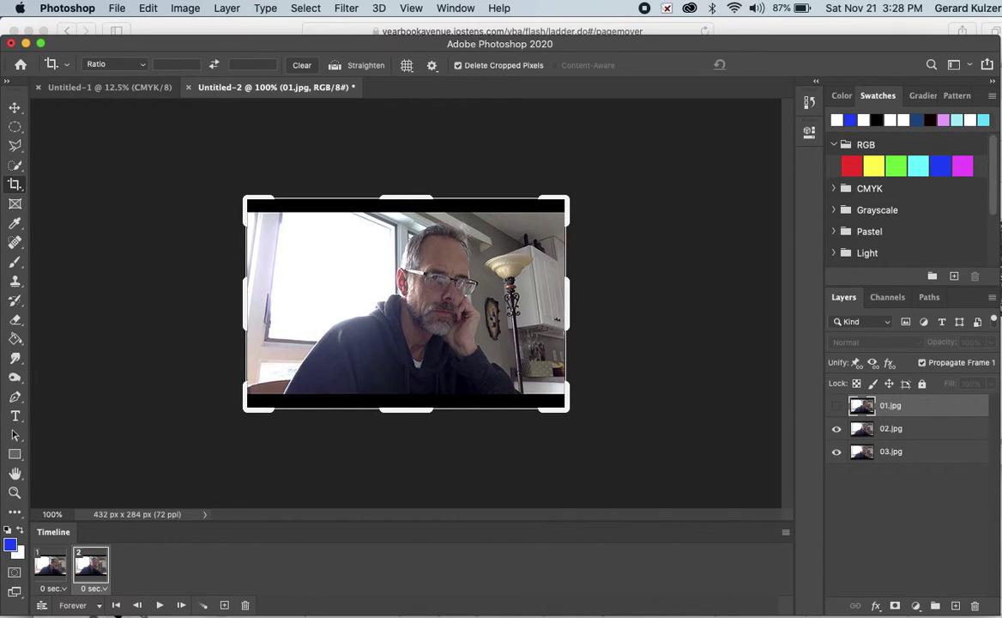
{"action": "left_click", "coordinate": [224, 606]}
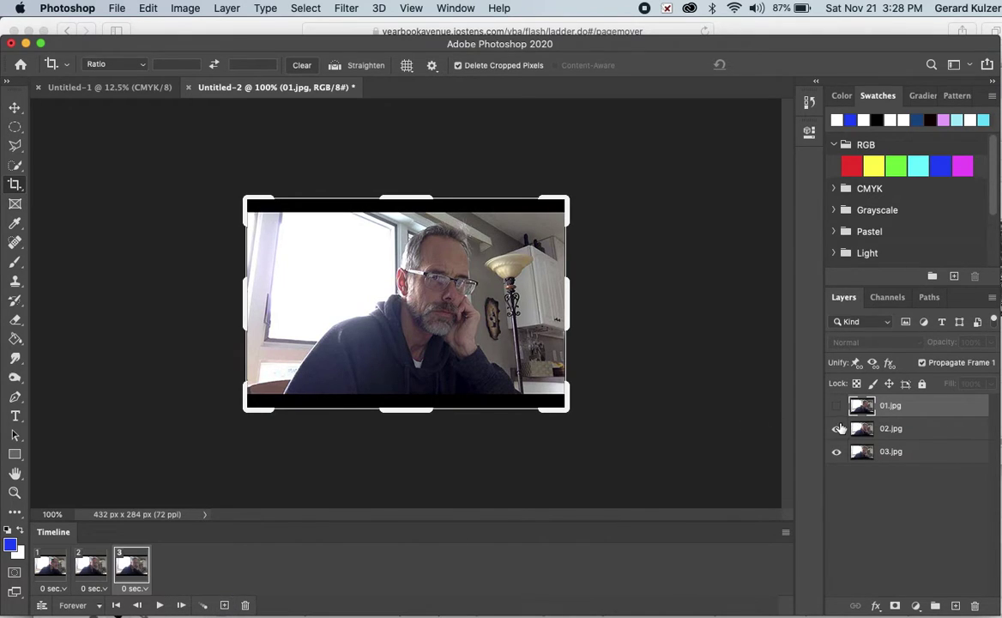
{"action": "left_click", "coordinate": [837, 431]}
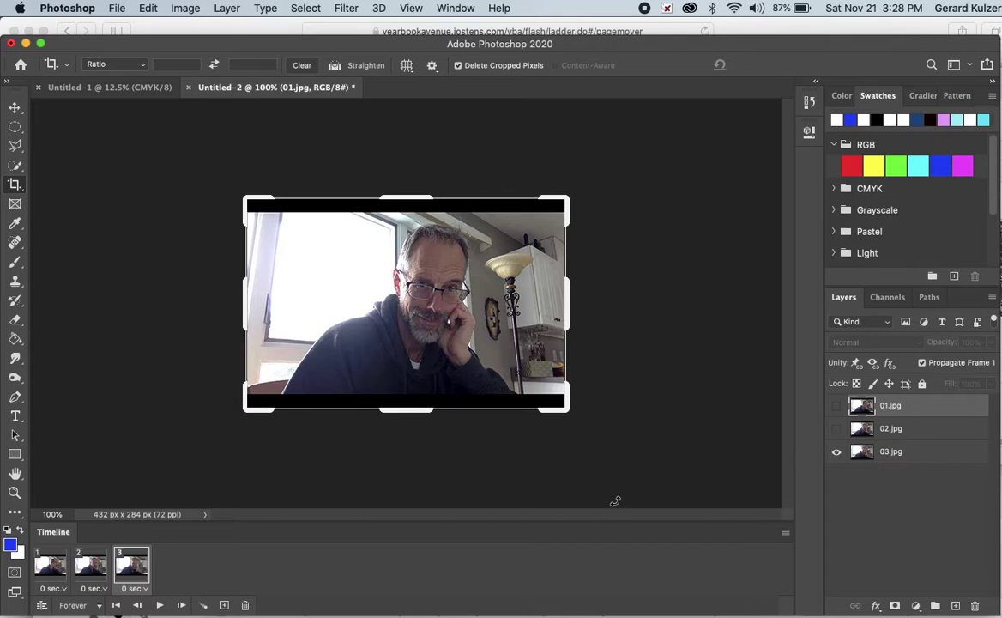
{"action": "left_click", "coordinate": [159, 606]}
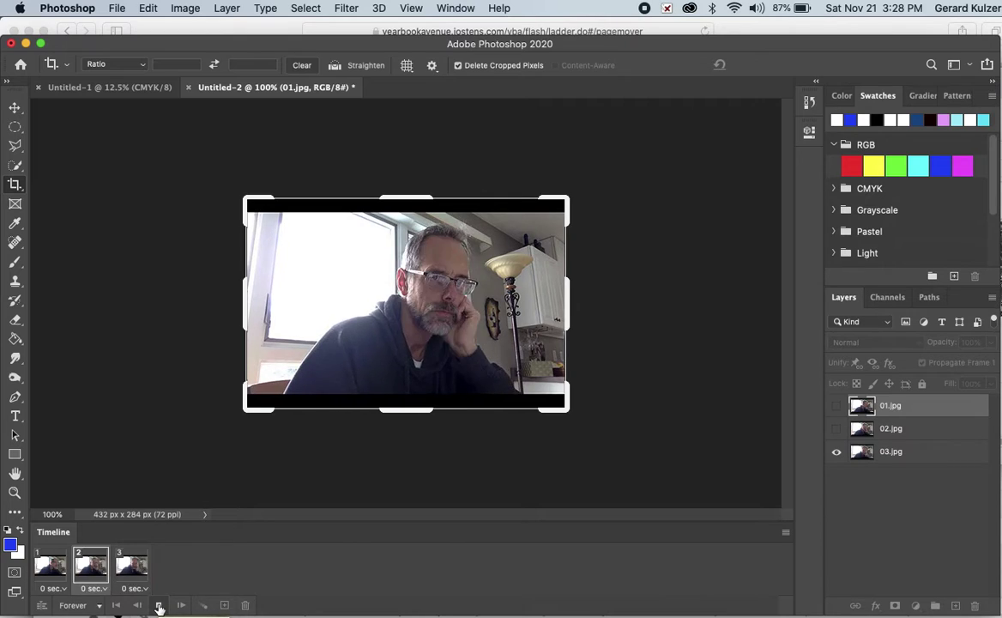
{"action": "left_click", "coordinate": [159, 606]}
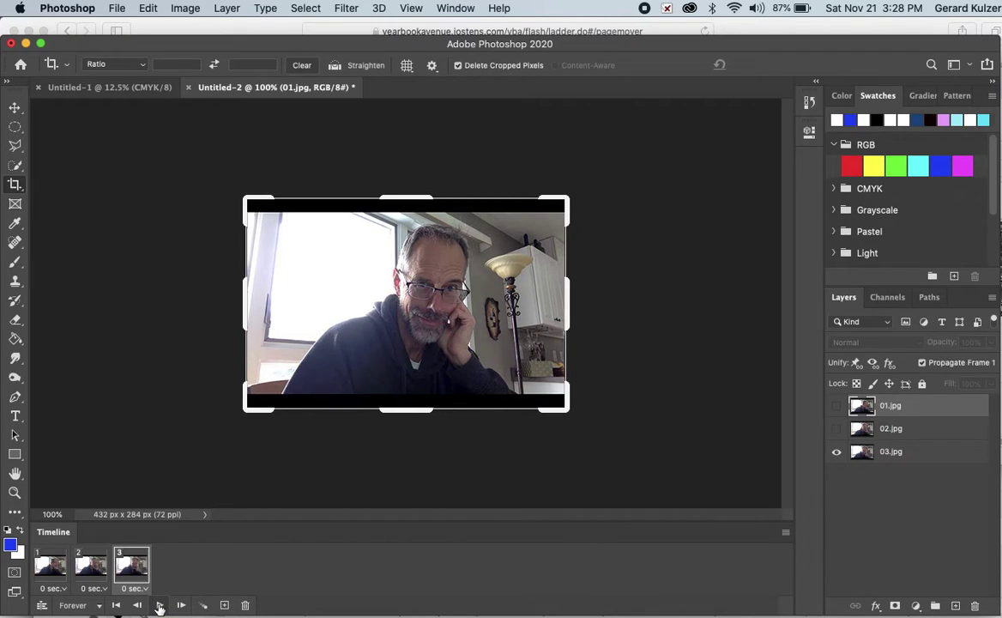
Set the delay of all three animation frames to 0.1 seconds and play the animation to preview the timing.
{"action": "left_click", "coordinate": [55, 589]}
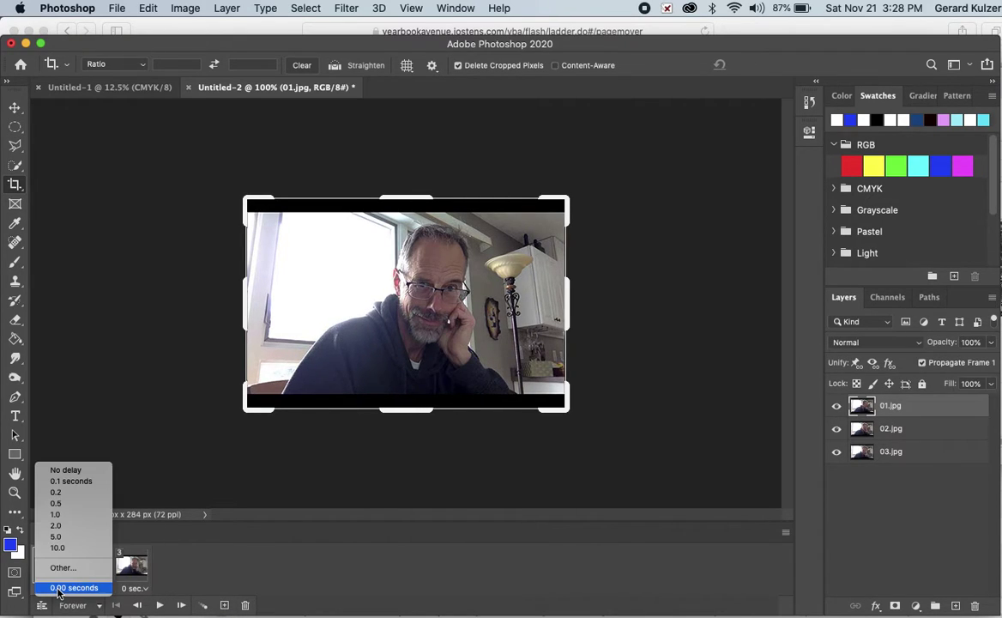
{"action": "left_click", "coordinate": [68, 482]}
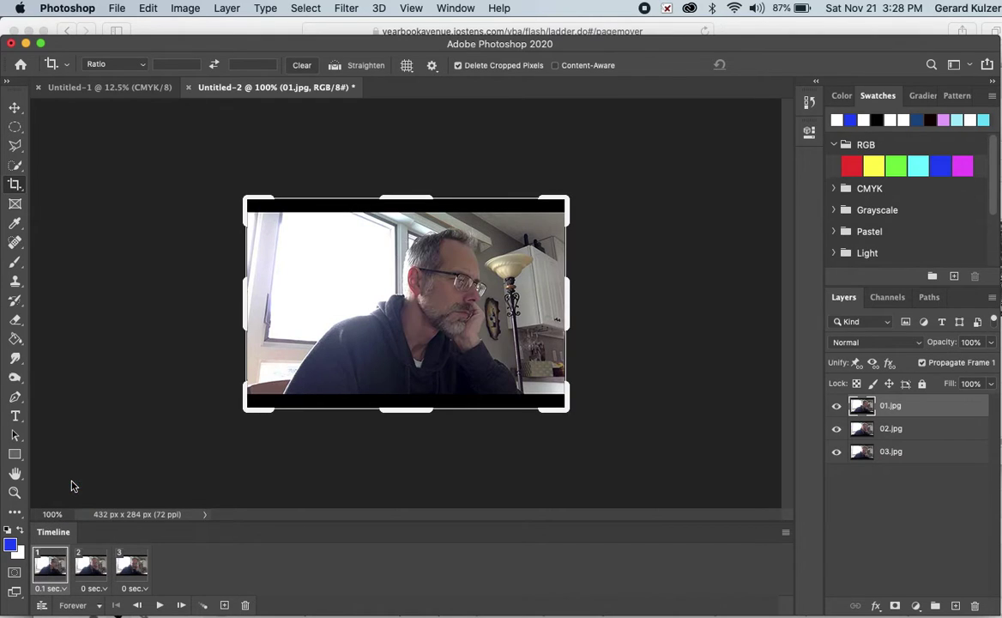
{"action": "left_click", "coordinate": [93, 589]}
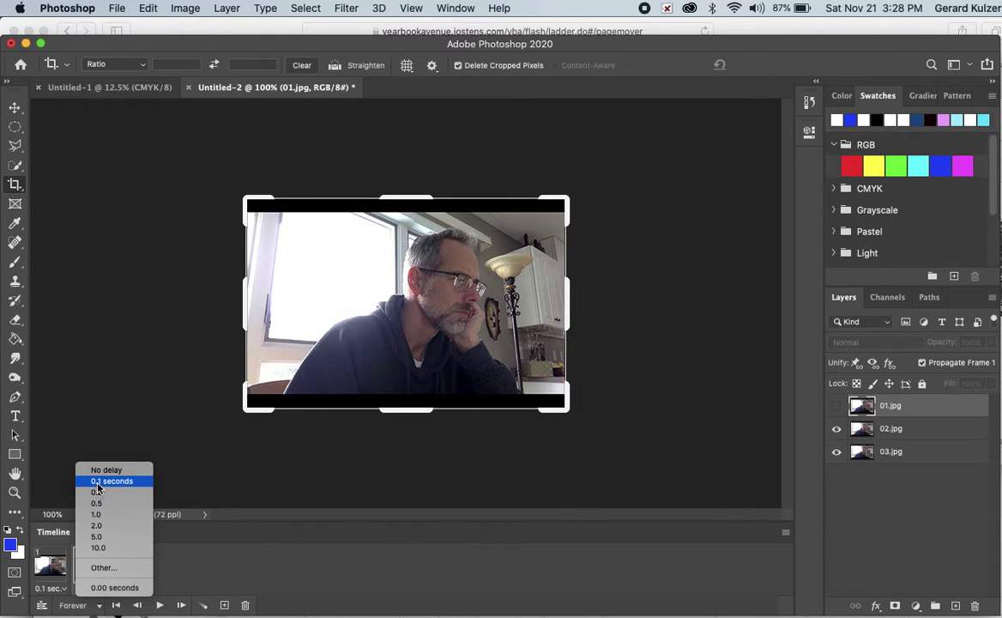
{"action": "left_click", "coordinate": [196, 562]}
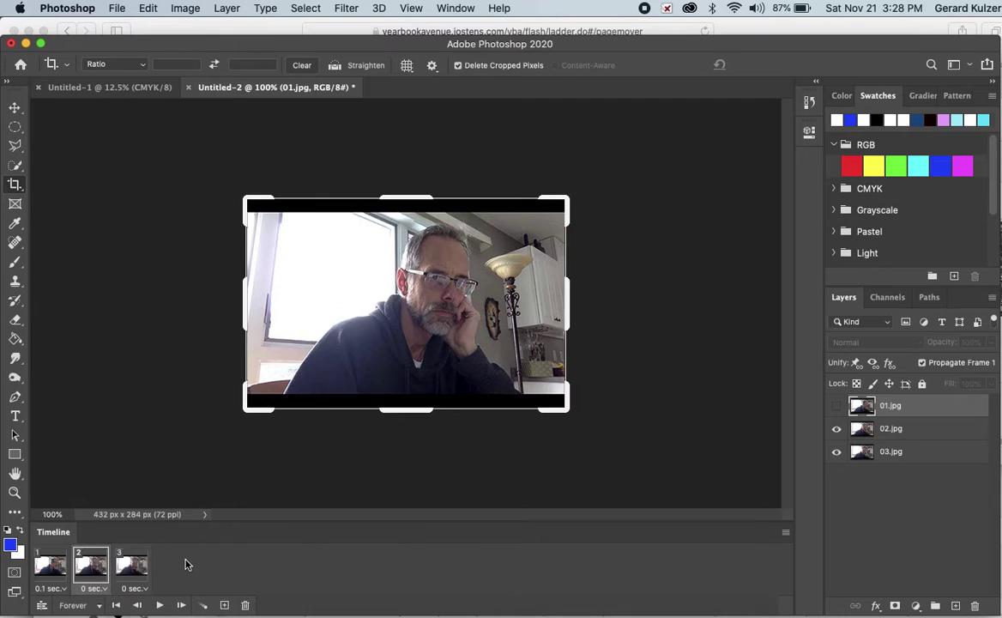
{"action": "left_click", "coordinate": [45, 565]}
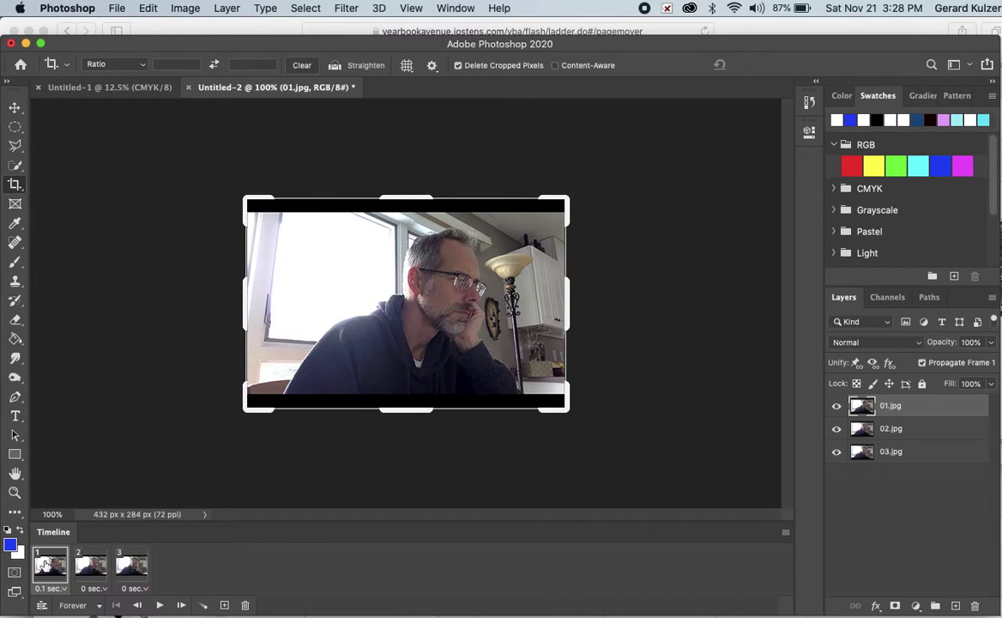
{"action": "left_click", "coordinate": [131, 589]}
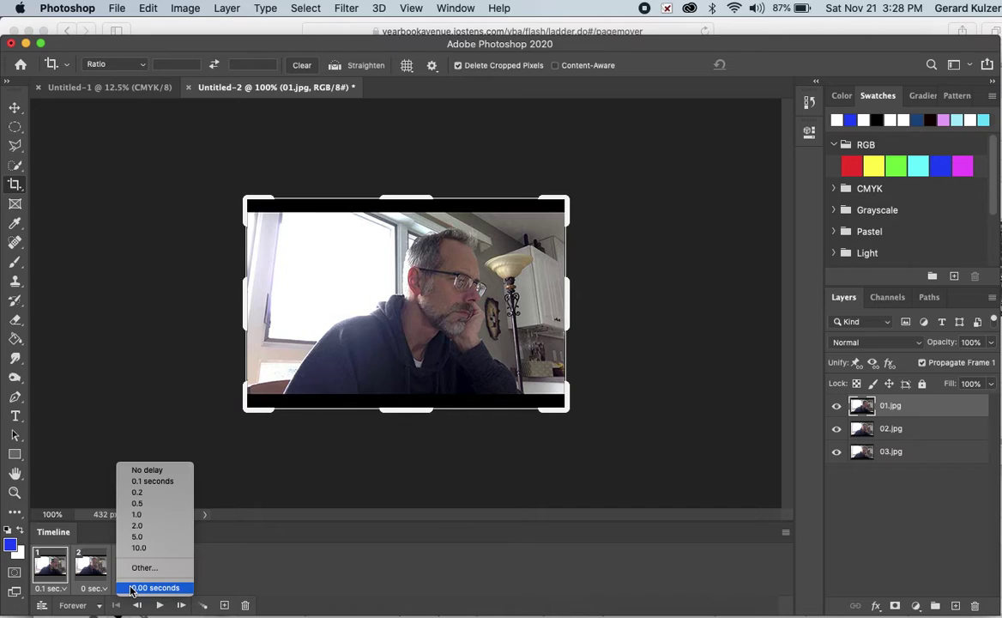
{"action": "left_click", "coordinate": [144, 483]}
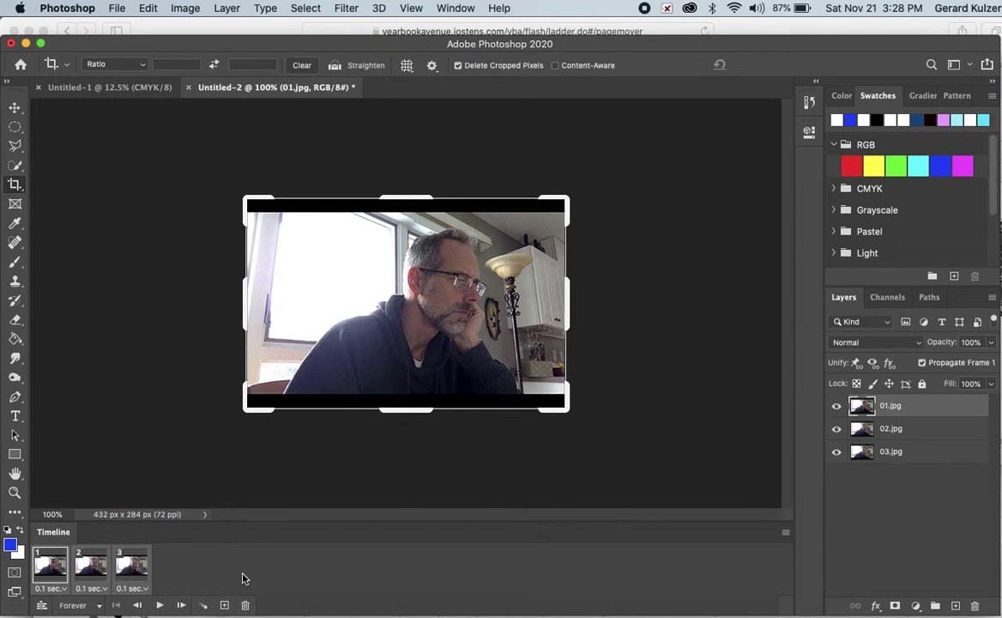
{"action": "left_click", "coordinate": [161, 606]}
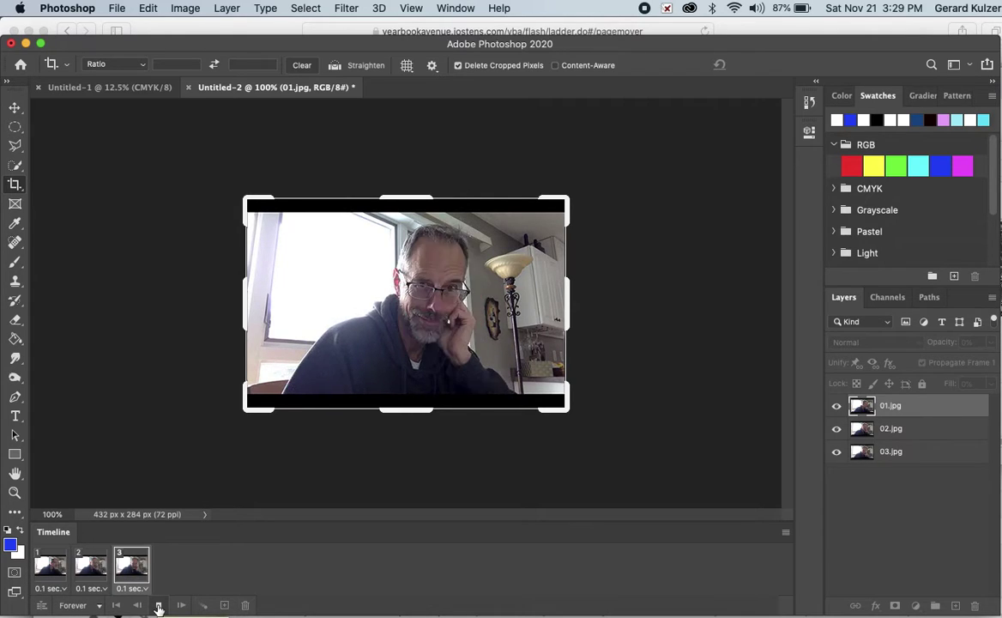
{"action": "left_click", "coordinate": [159, 606]}
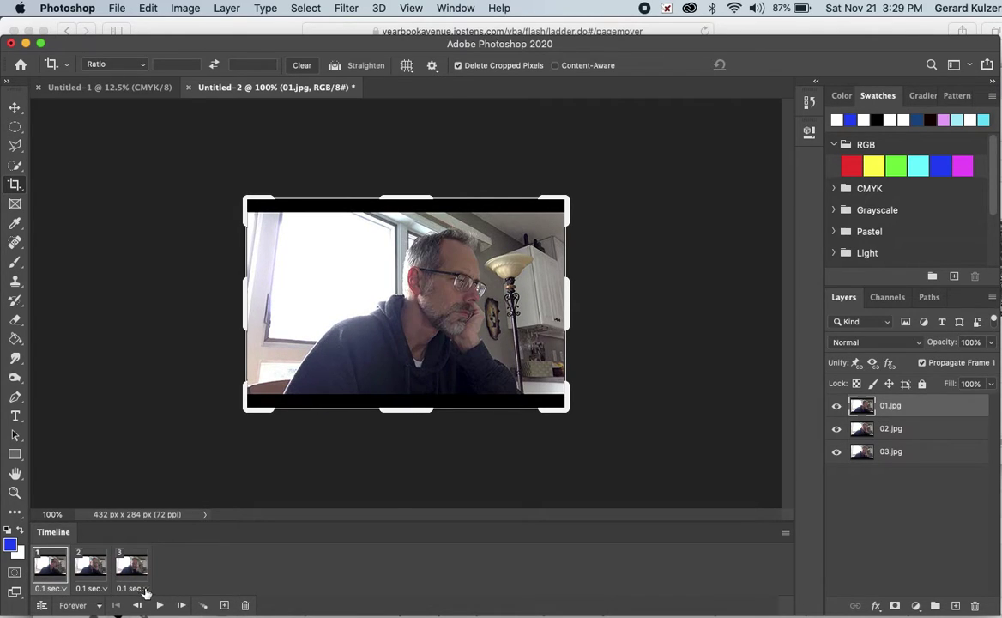
Set the third frame's delay to 0.5 seconds and preview the animation again.
{"action": "left_click", "coordinate": [144, 591]}
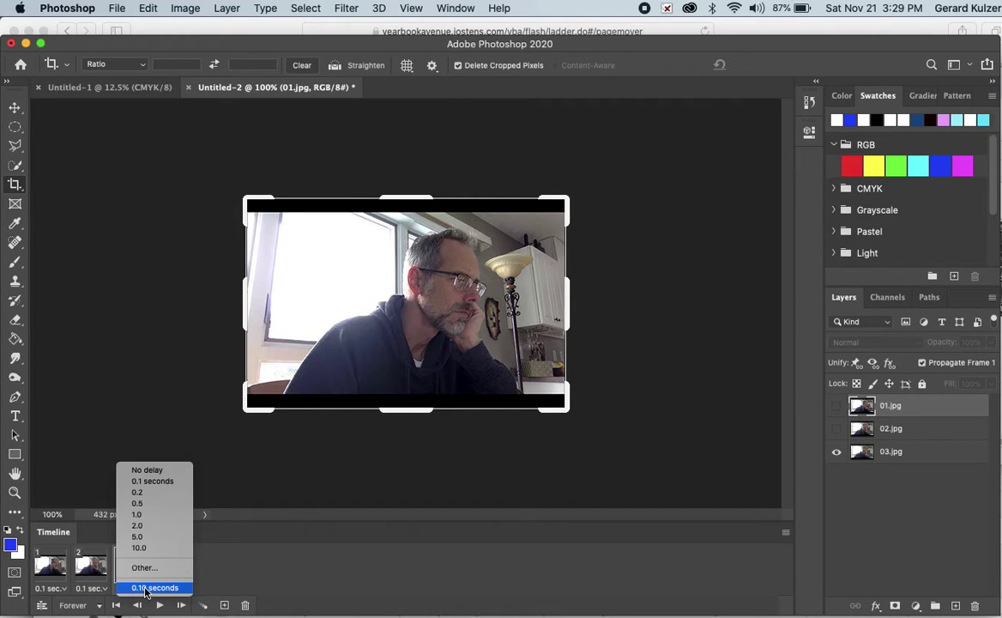
{"action": "left_click", "coordinate": [150, 504]}
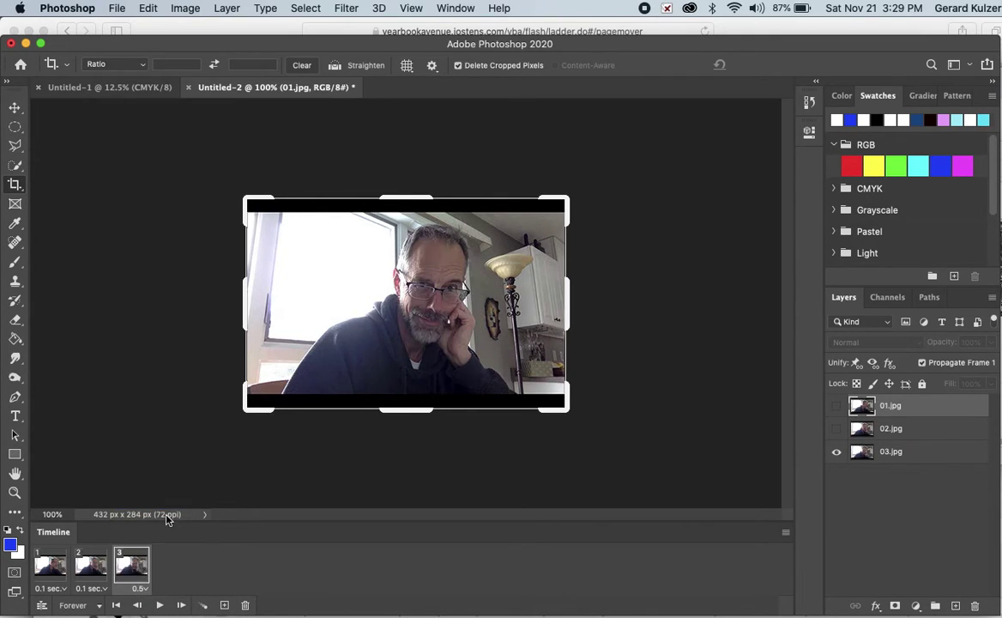
{"action": "left_click", "coordinate": [161, 606]}
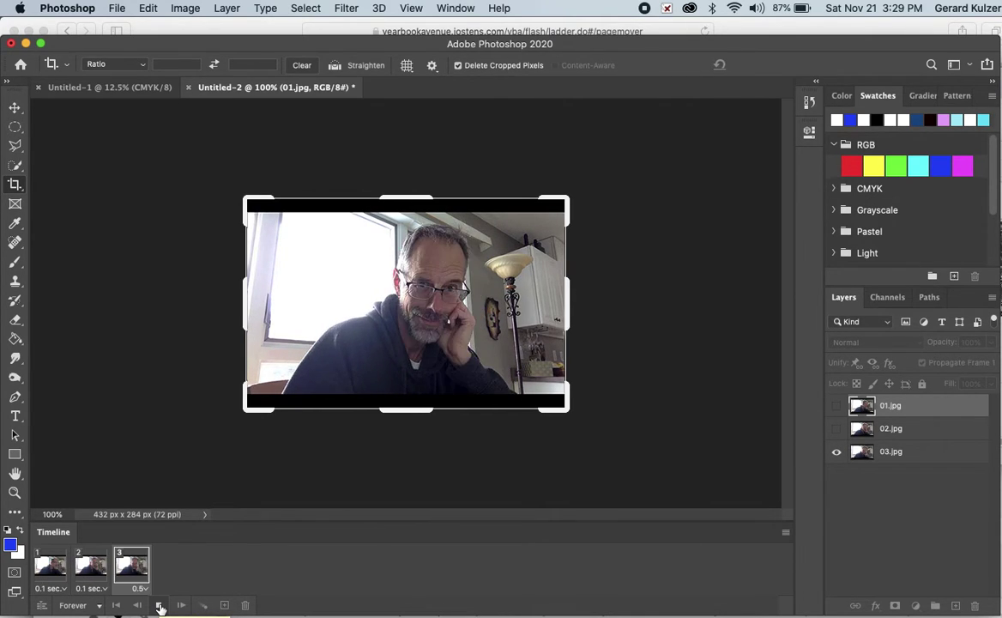
{"action": "left_click", "coordinate": [159, 606]}
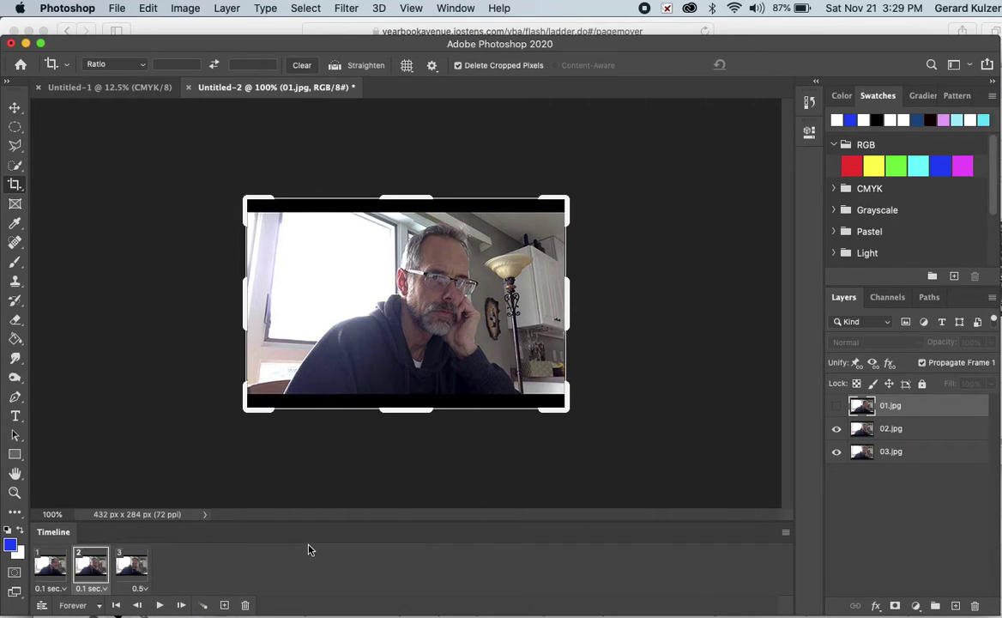
Save the layered document to the Desktop in Photoshop format, using the author's surname as the file name.
{"action": "left_click", "coordinate": [117, 7]}
{"action": "left_click", "coordinate": [117, 8]}
{"action": "left_click", "coordinate": [111, 8]}
{"action": "left_click", "coordinate": [148, 177]}
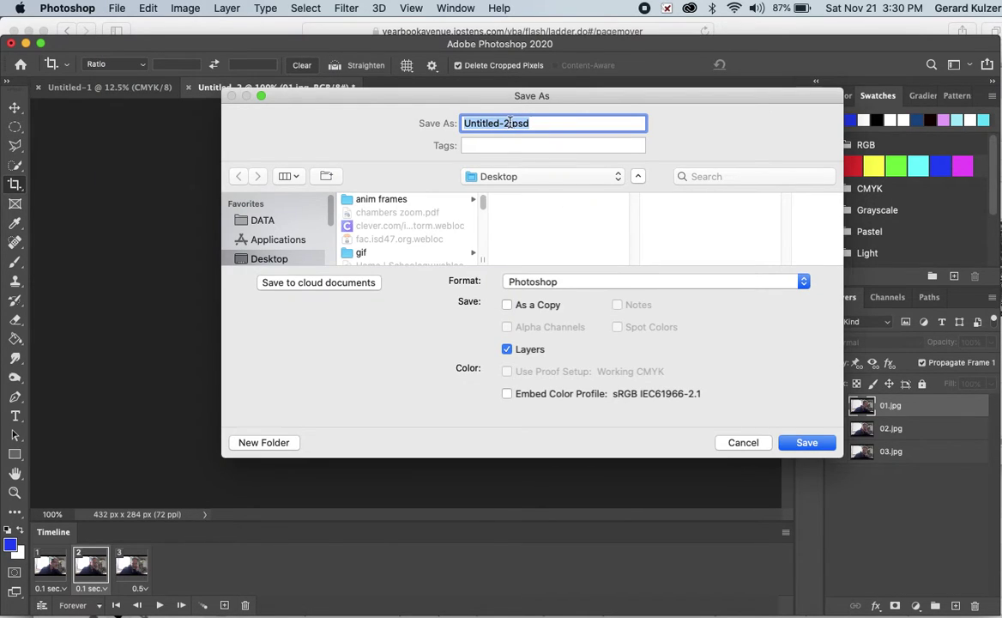
{"action": "left_click_drag", "start_coordinate": [510, 122], "coordinate": [463, 122]}
{"action": "type", "text": "k"}
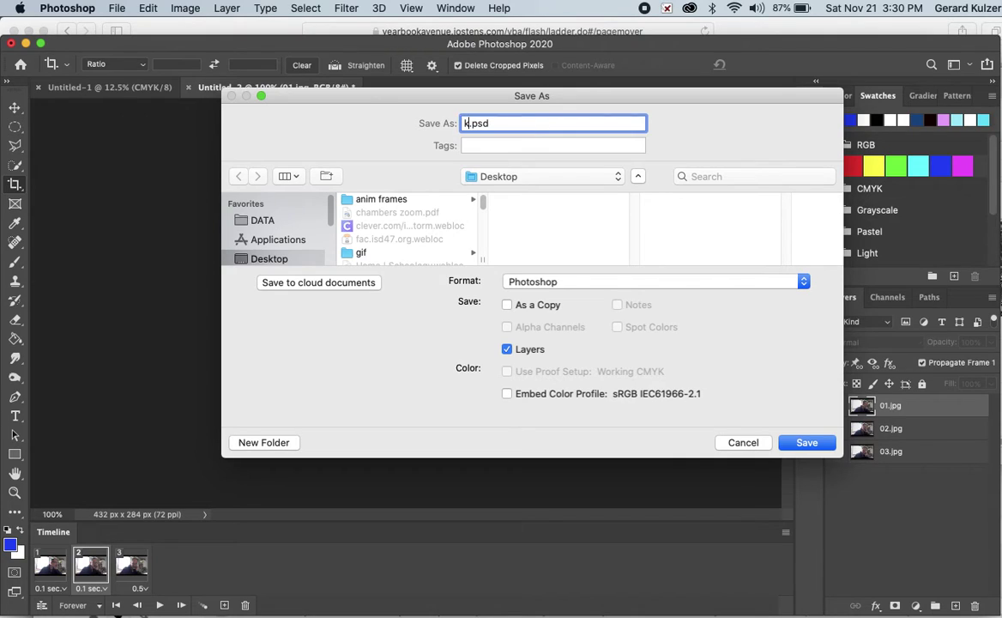
{"action": "type", "text": "ulzer anim"}
{"action": "key", "text": "BackSpace"}
{"action": "key", "text": "BackSpace"}
{"action": "key", "text": "BackSpace"}
{"action": "key", "text": "BackSpace"}
{"action": "key", "text": "BackSpace"}
{"action": "left_click", "coordinate": [807, 442]}
{"action": "left_click", "coordinate": [713, 295]}
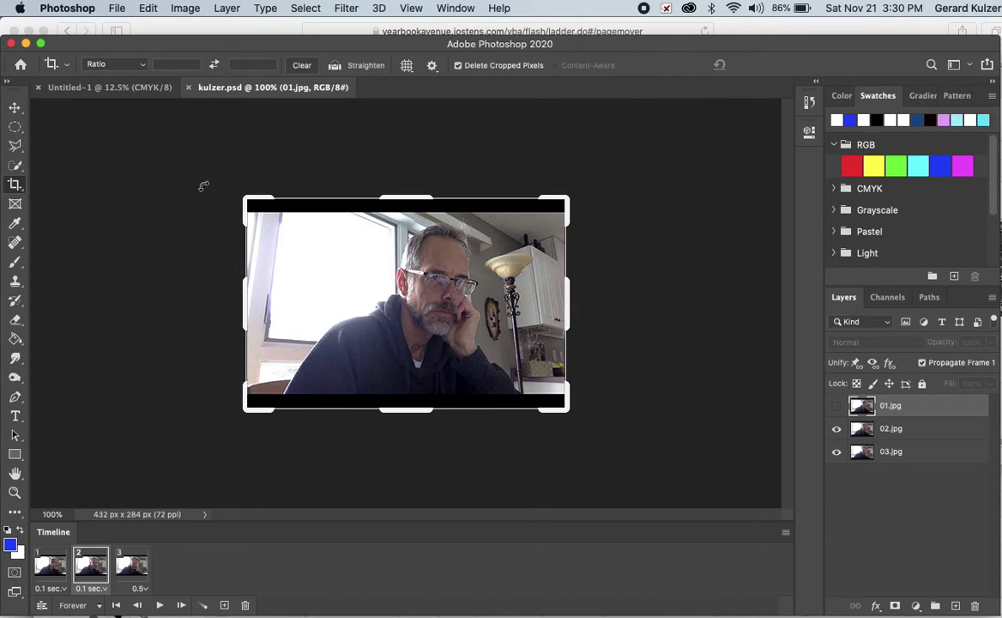
Save a copy to the Desktop in GIF format, adding "animation" after the surname in the file name.
{"action": "left_click", "coordinate": [116, 8]}
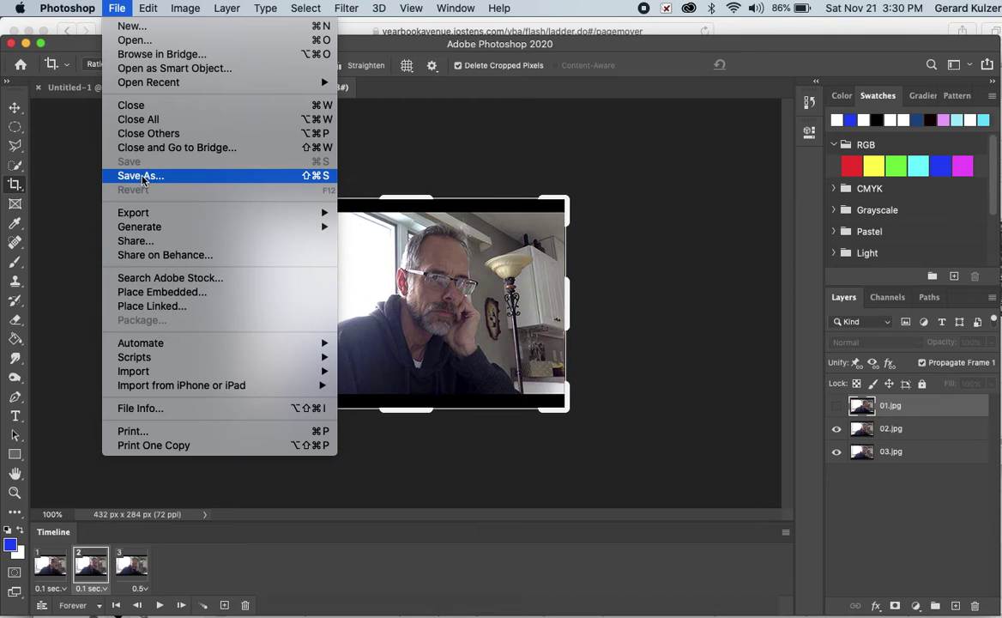
{"action": "left_click", "coordinate": [141, 176]}
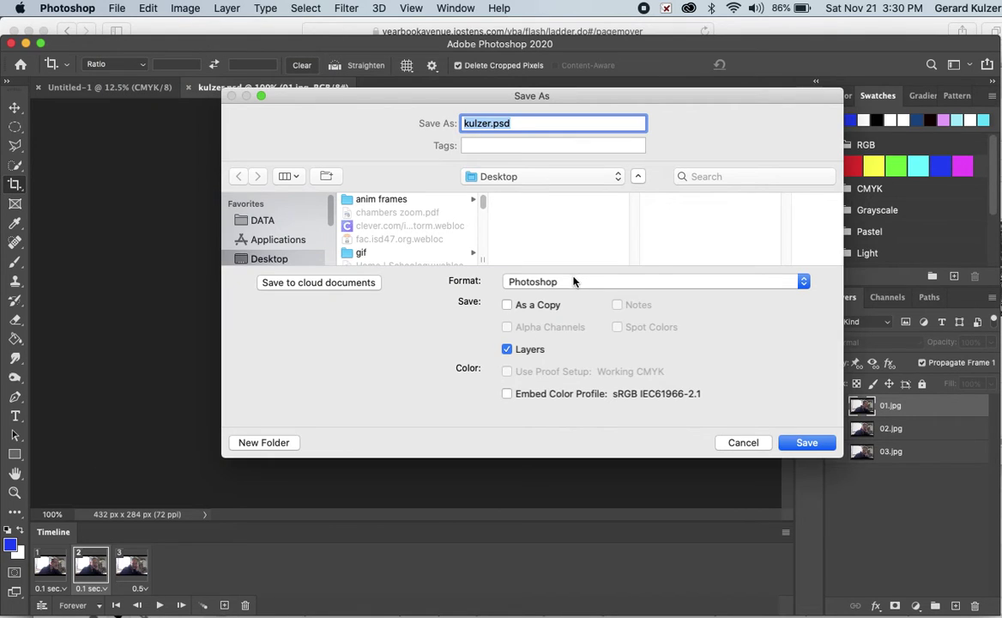
{"action": "left_click", "coordinate": [571, 282]}
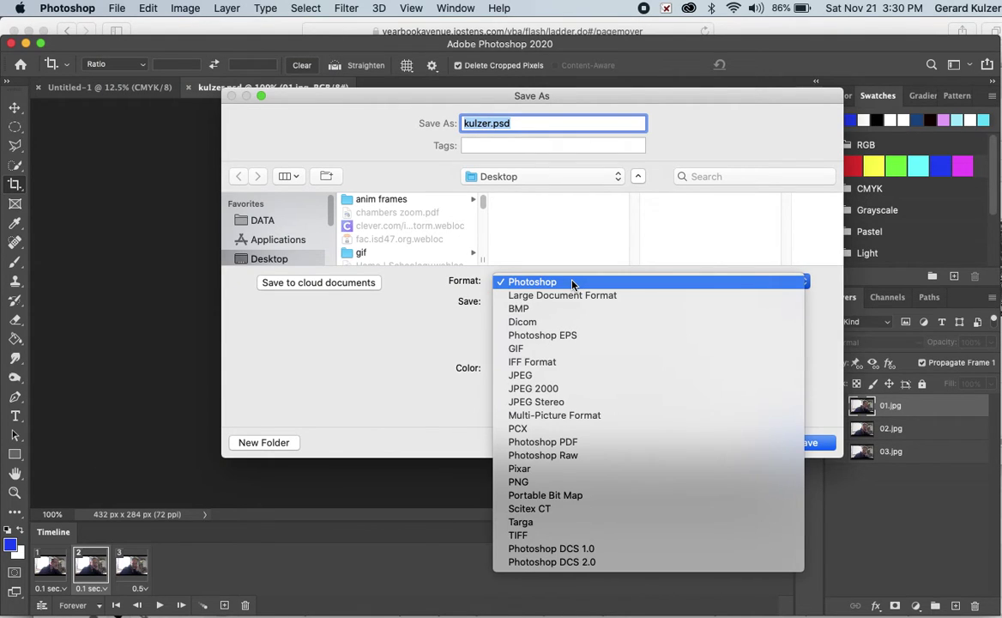
{"action": "left_click", "coordinate": [538, 349]}
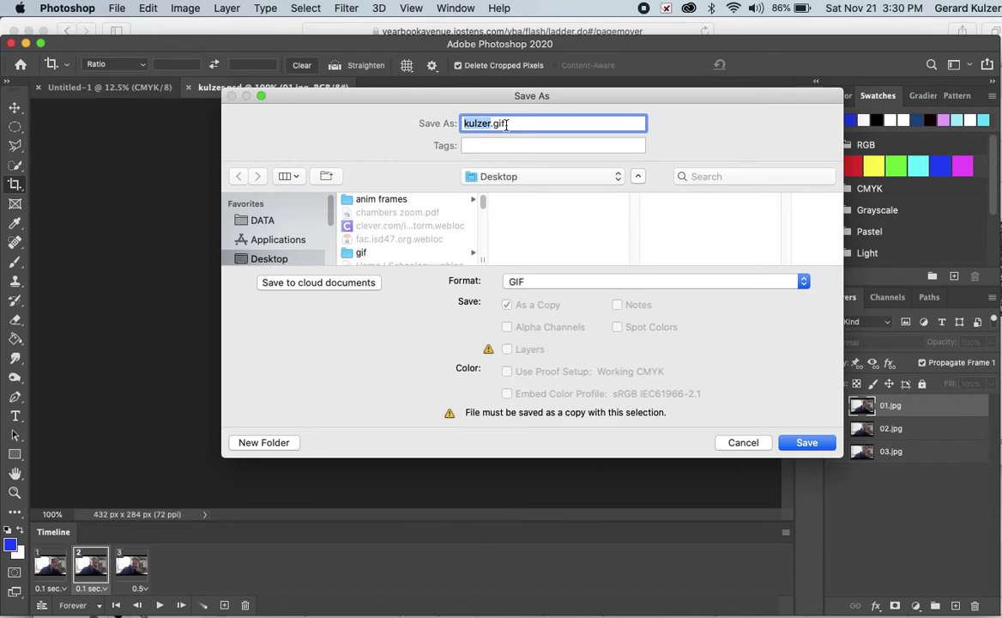
{"action": "left_click", "coordinate": [491, 124]}
{"action": "type", "text": "animation"}
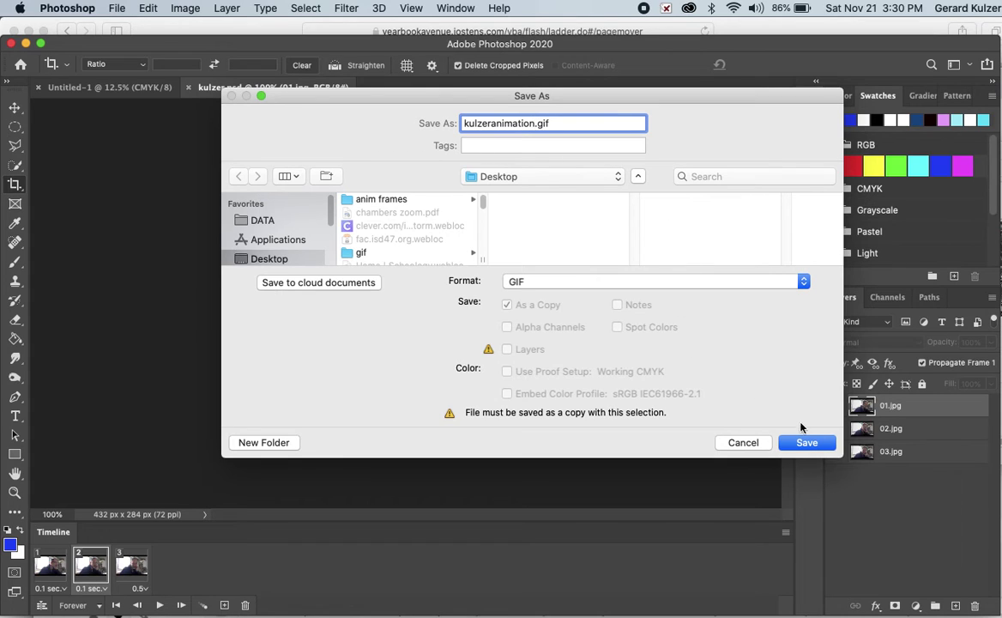
{"action": "left_click", "coordinate": [807, 443]}
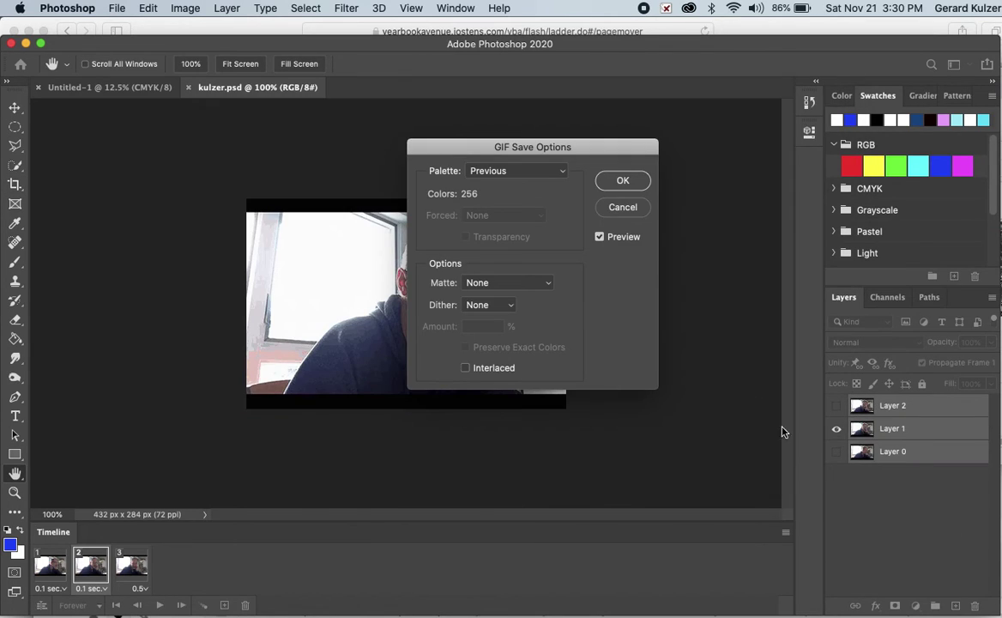
Export the GIF with the Local (Perceptual) palette and dithering set to None.
{"action": "left_click", "coordinate": [509, 172]}
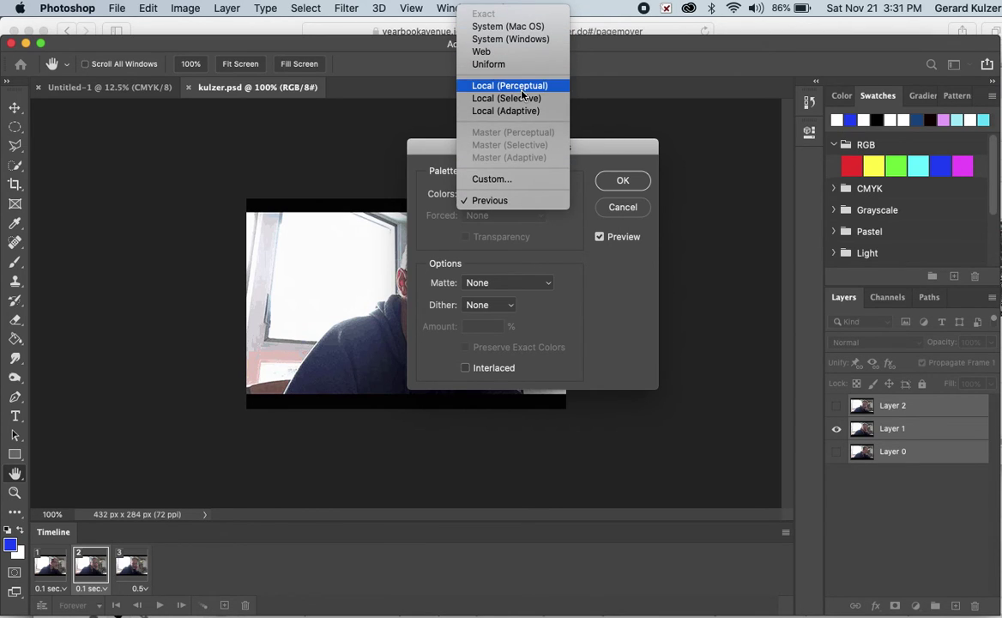
{"action": "left_click", "coordinate": [515, 85]}
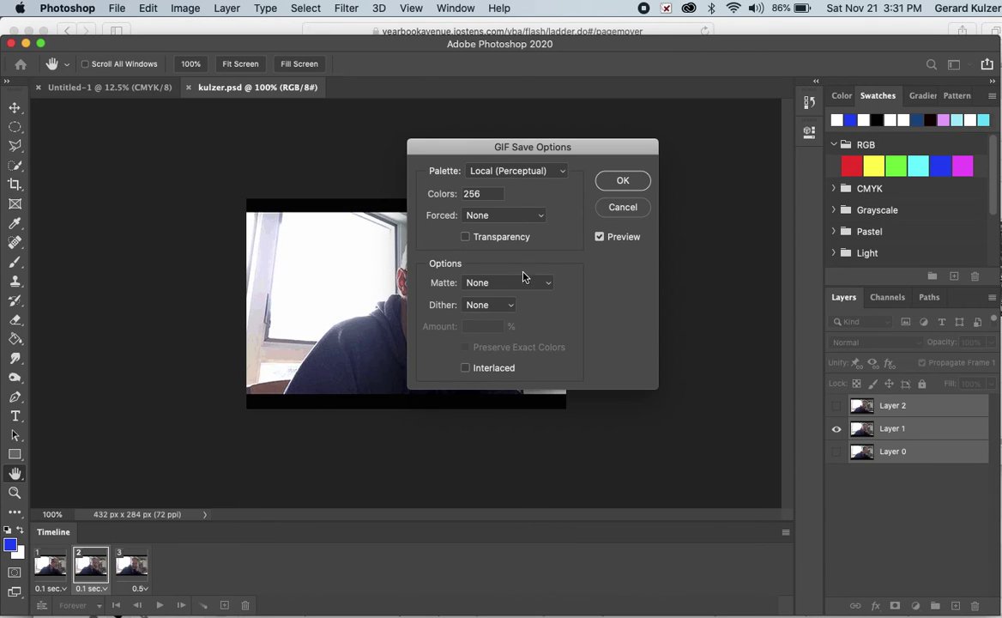
{"action": "left_click", "coordinate": [492, 310]}
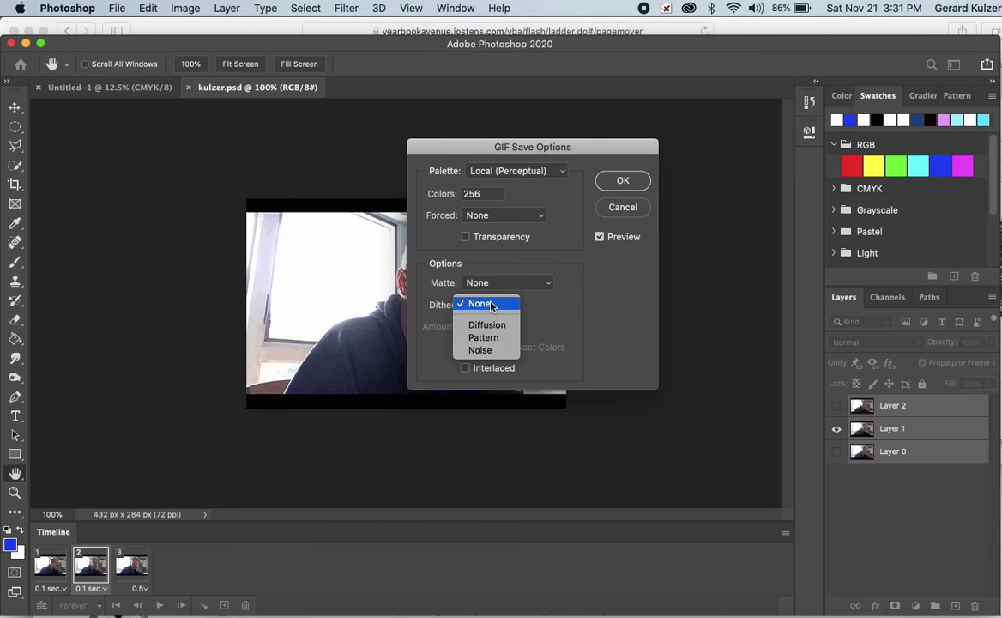
{"action": "left_click", "coordinate": [487, 305]}
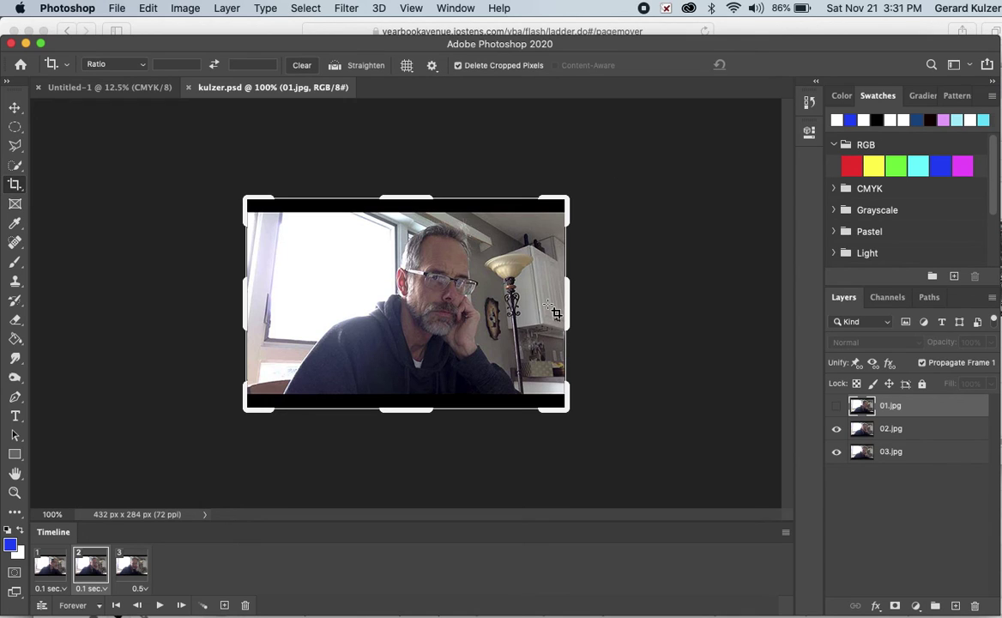
Reveal the desktop, select the exported animation GIF and switch to Safari to view it.
{"action": "key", "text": "F11"}
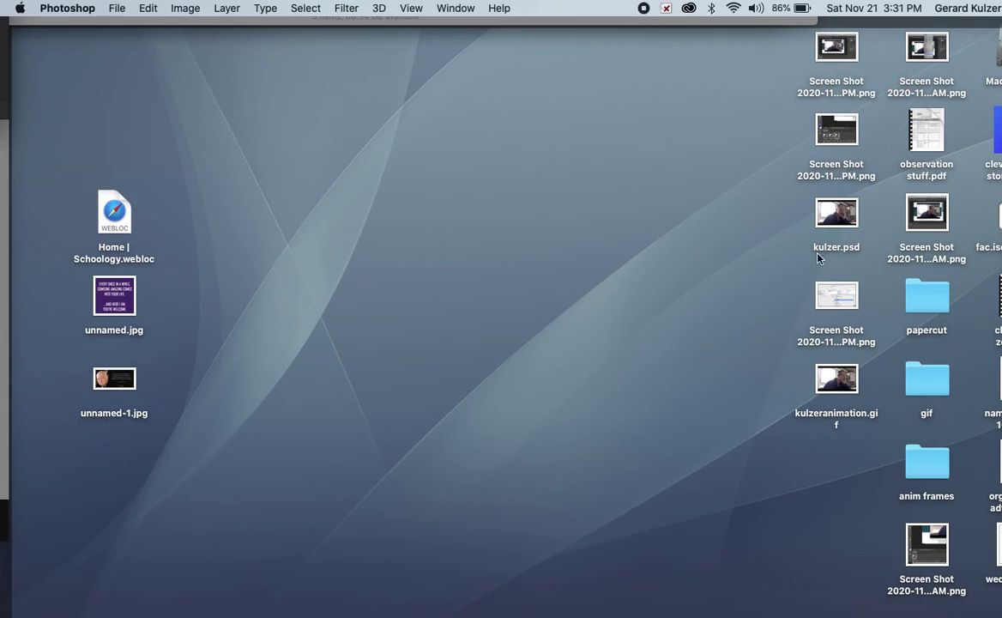
{"action": "left_click", "coordinate": [832, 386]}
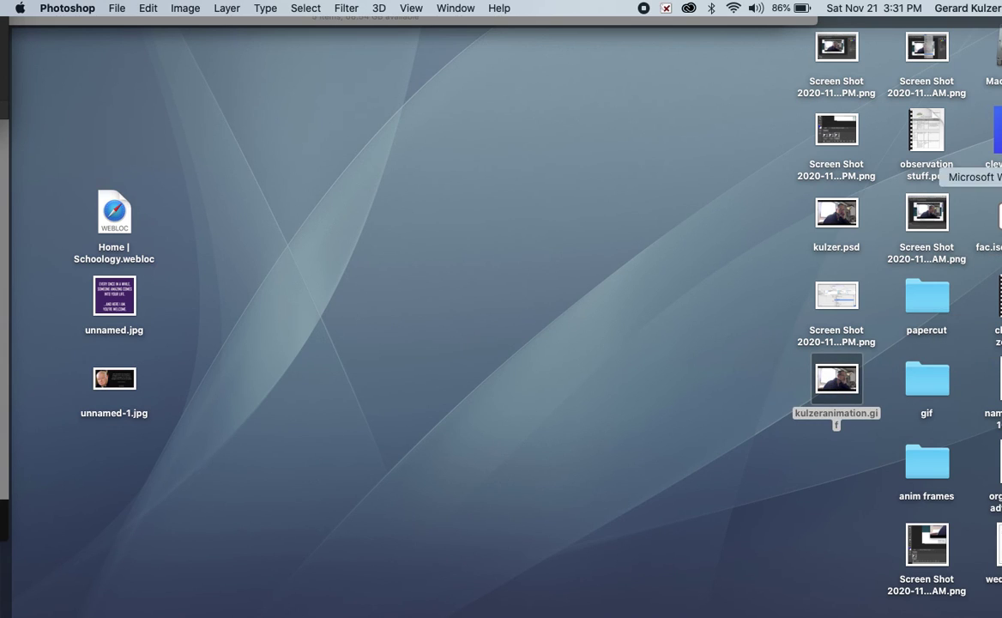
{"action": "double_click", "coordinate": [834, 419]}
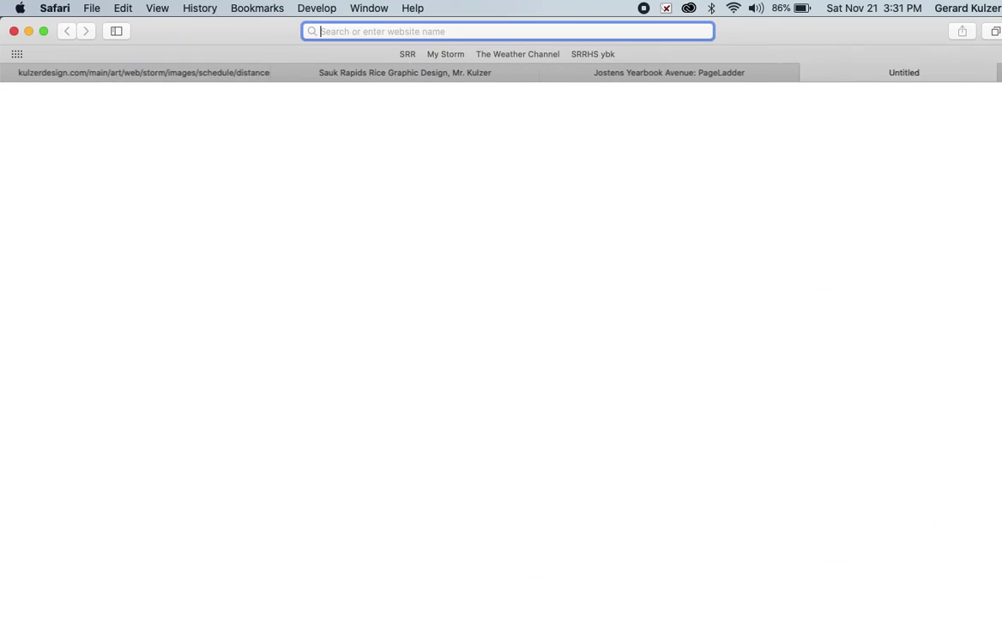